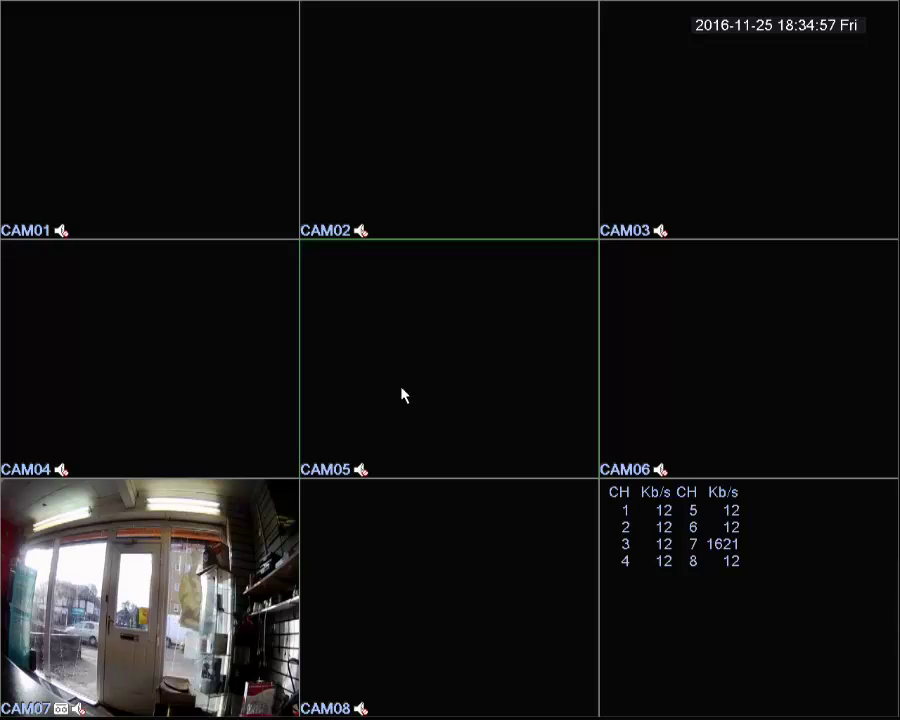
From the live-view right-click menu, open the Main Menu on its Record tab.
{"action": "right_click", "coordinate": [392, 304]}
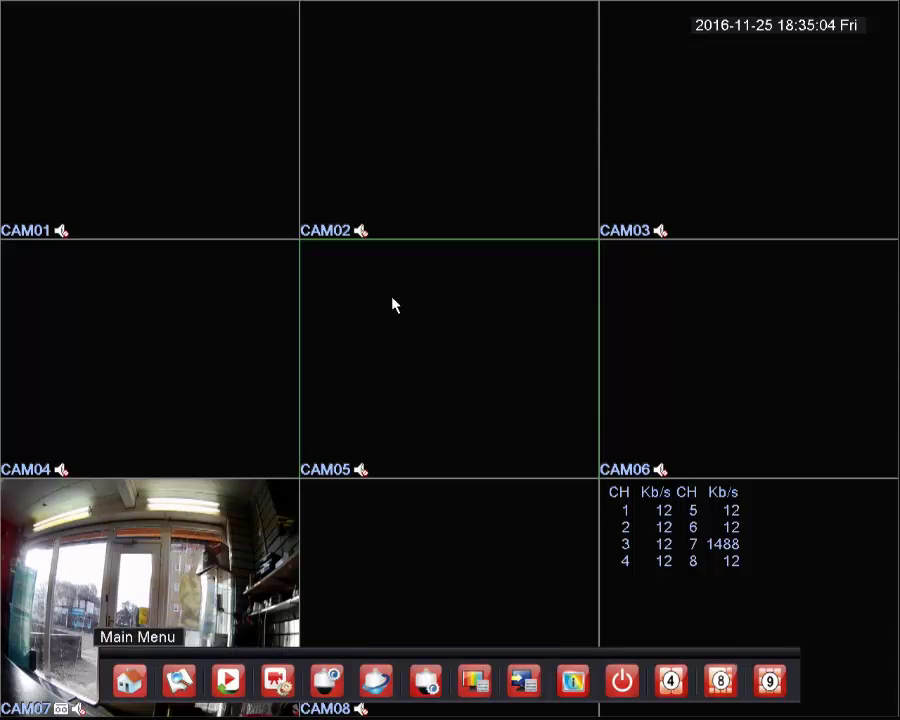
{"action": "left_click", "coordinate": [130, 682]}
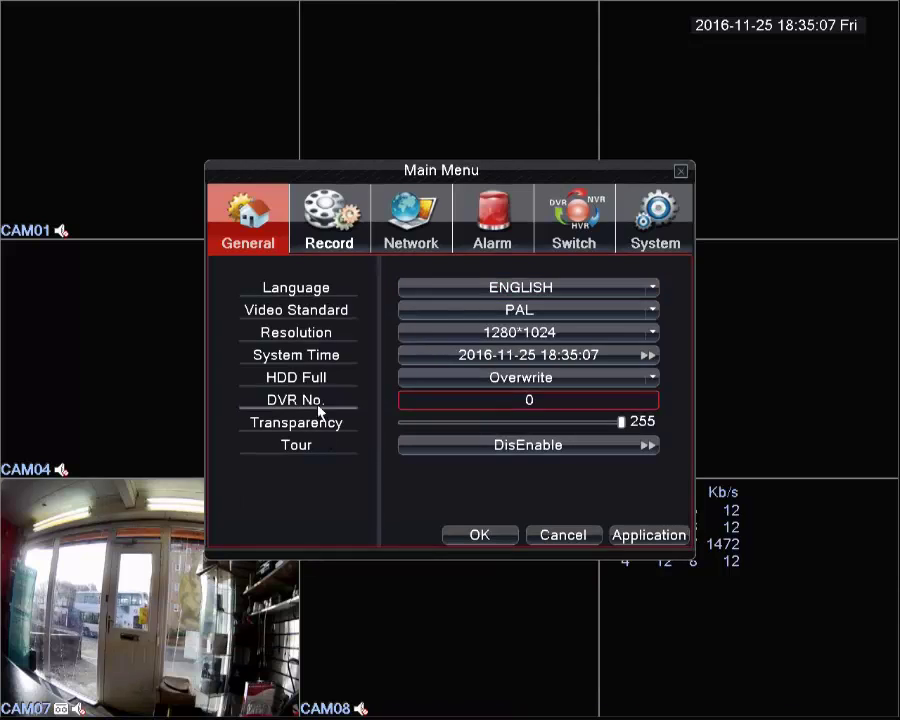
{"action": "left_click", "coordinate": [343, 231]}
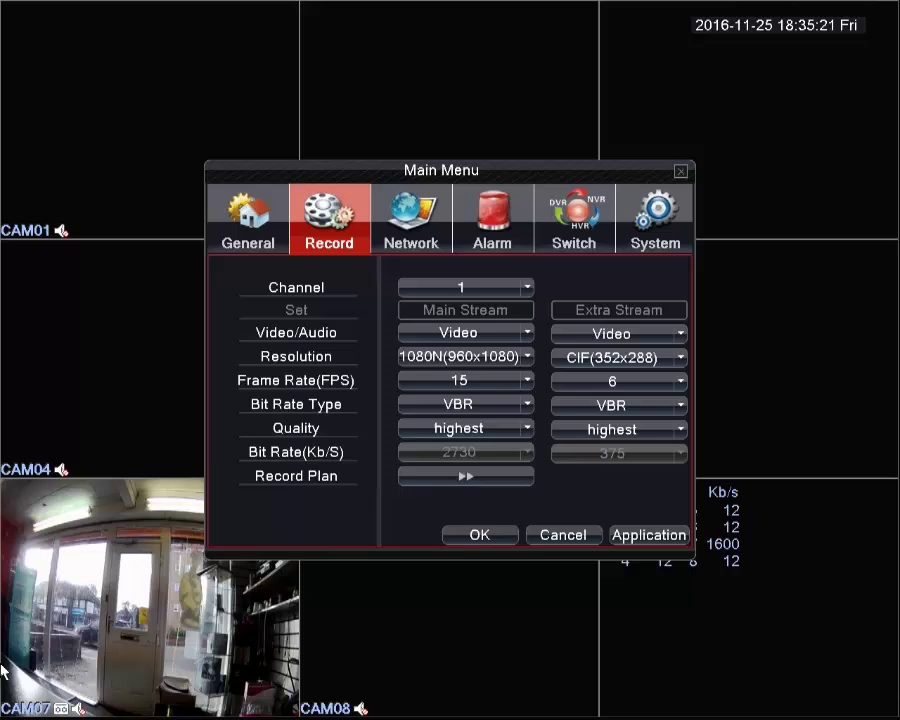
Inspect channel 7's recording settings, then set the Channel selector back to All.
{"action": "left_click", "coordinate": [432, 288]}
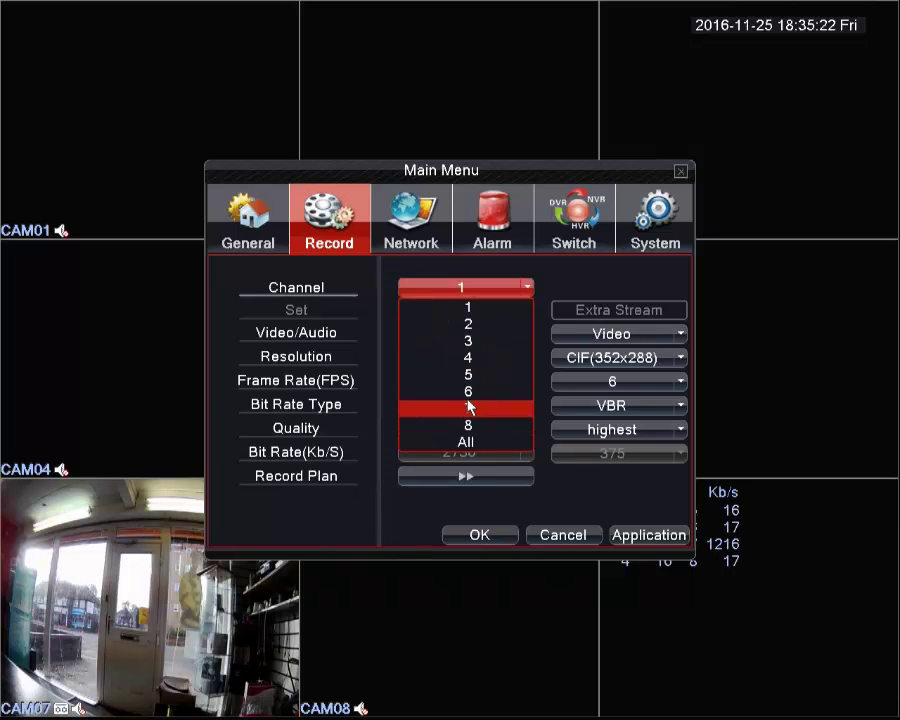
{"action": "left_click", "coordinate": [466, 442]}
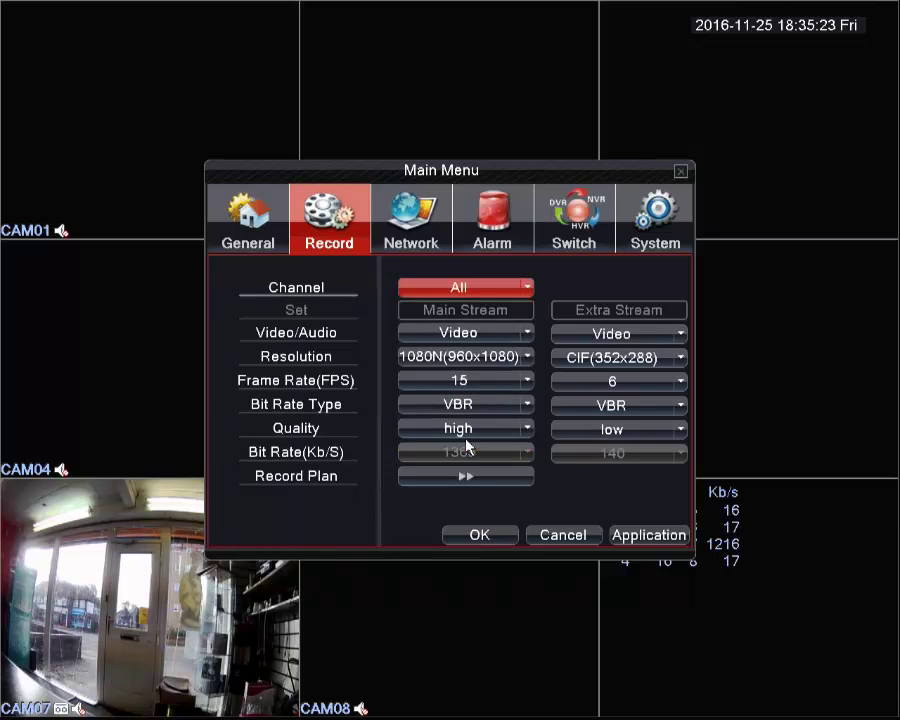
{"action": "left_click", "coordinate": [455, 292]}
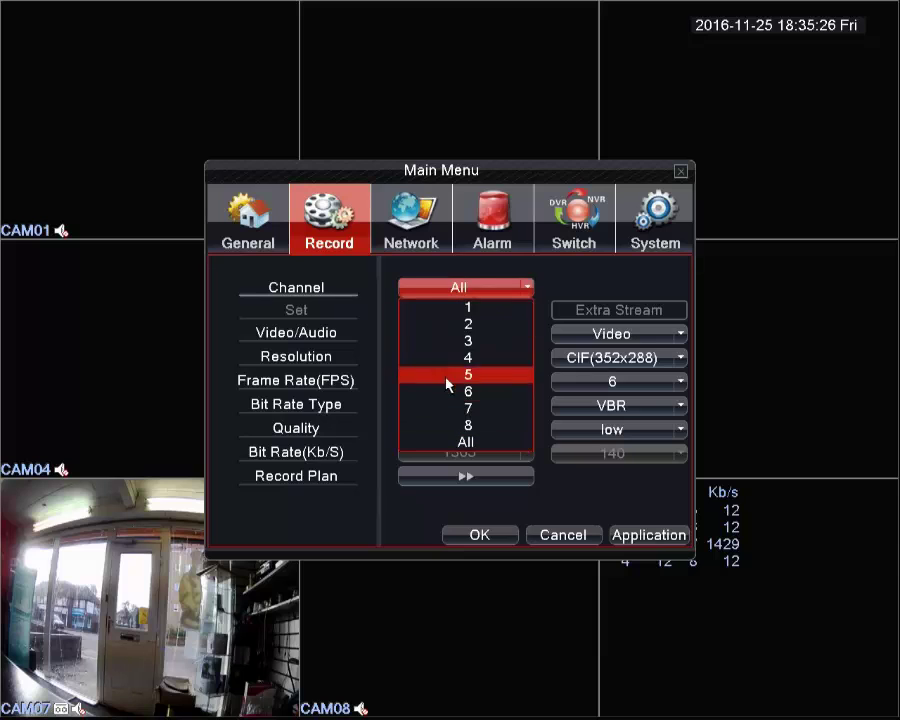
{"action": "left_click", "coordinate": [441, 413]}
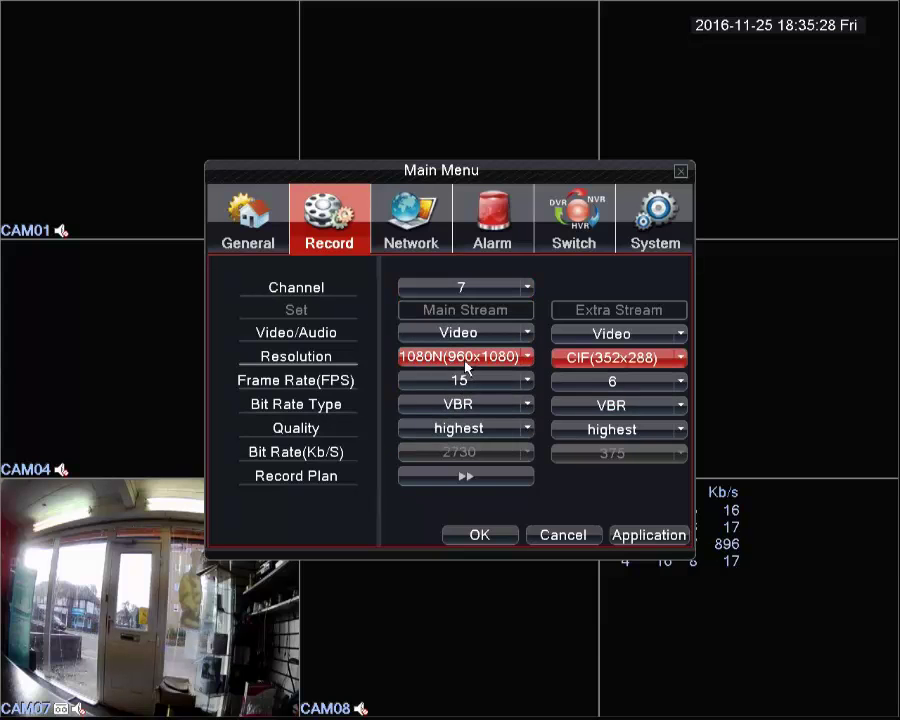
{"action": "left_click", "coordinate": [462, 357]}
{"action": "left_click", "coordinate": [466, 373]}
{"action": "left_click", "coordinate": [460, 288]}
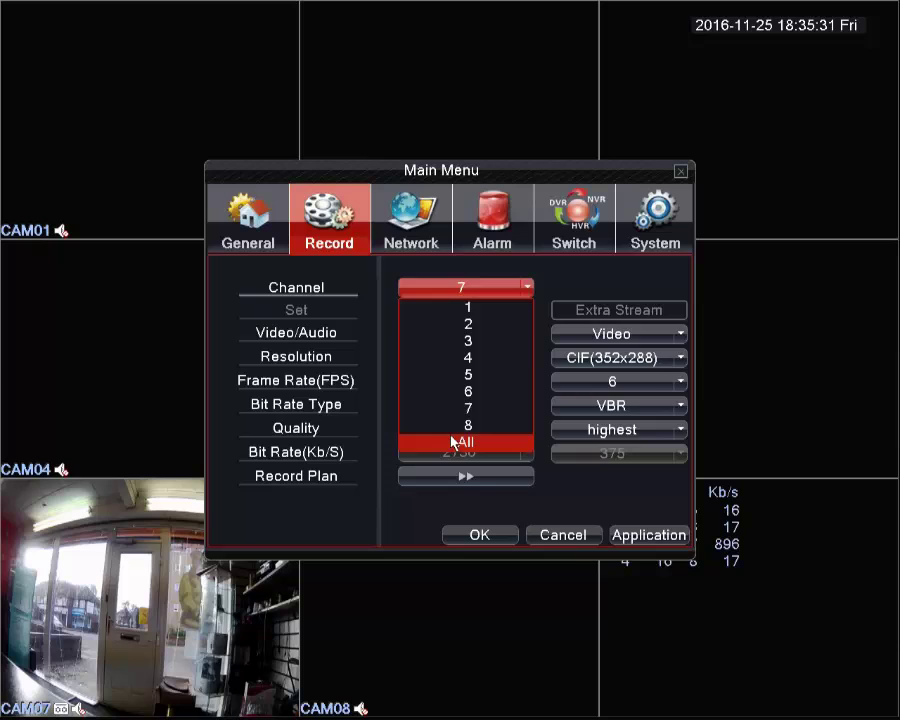
{"action": "left_click", "coordinate": [410, 440]}
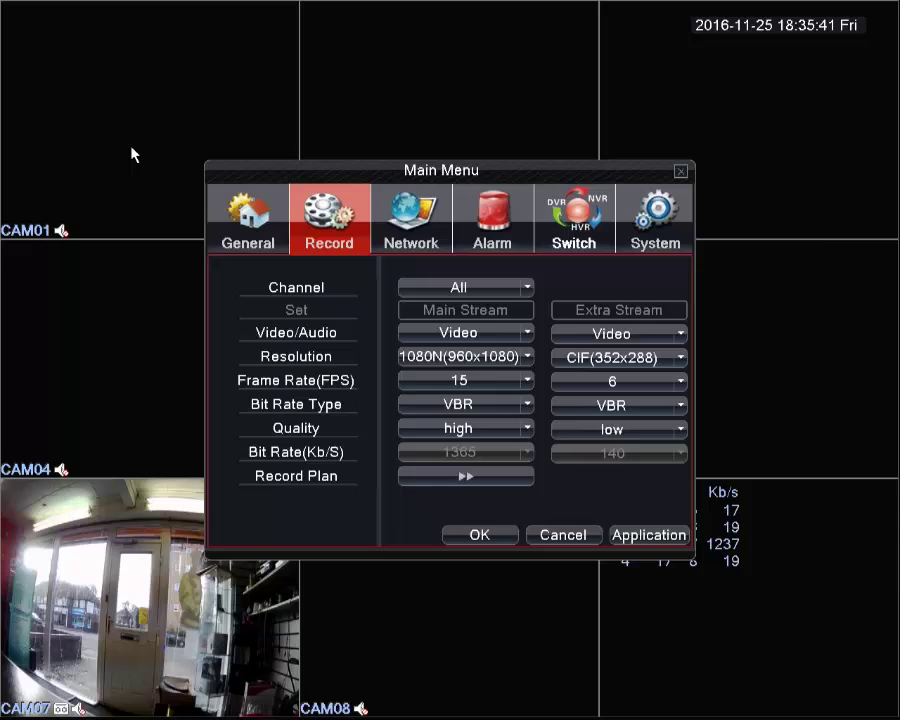
Set main stream recording to Video/Audio and leave the extra stream on Video only.
{"action": "left_click", "coordinate": [418, 343]}
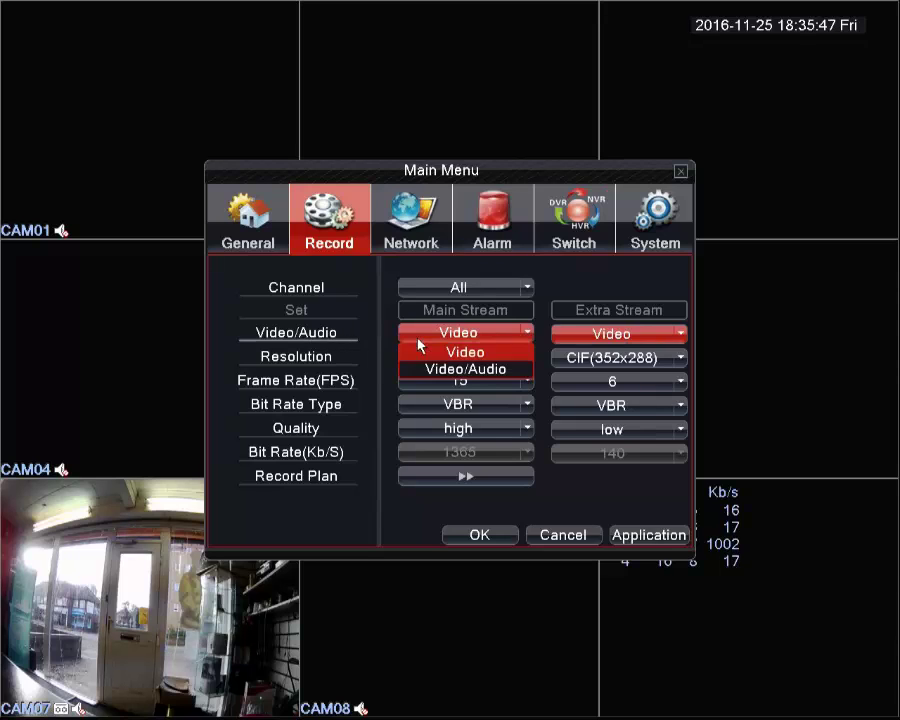
{"action": "left_click", "coordinate": [476, 372]}
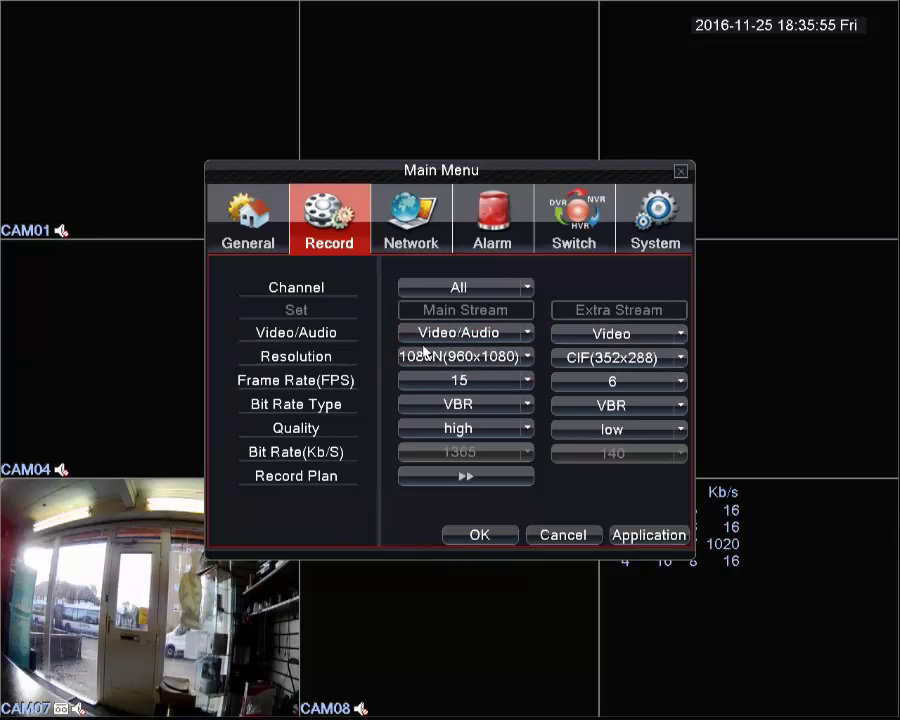
{"action": "left_click", "coordinate": [604, 340]}
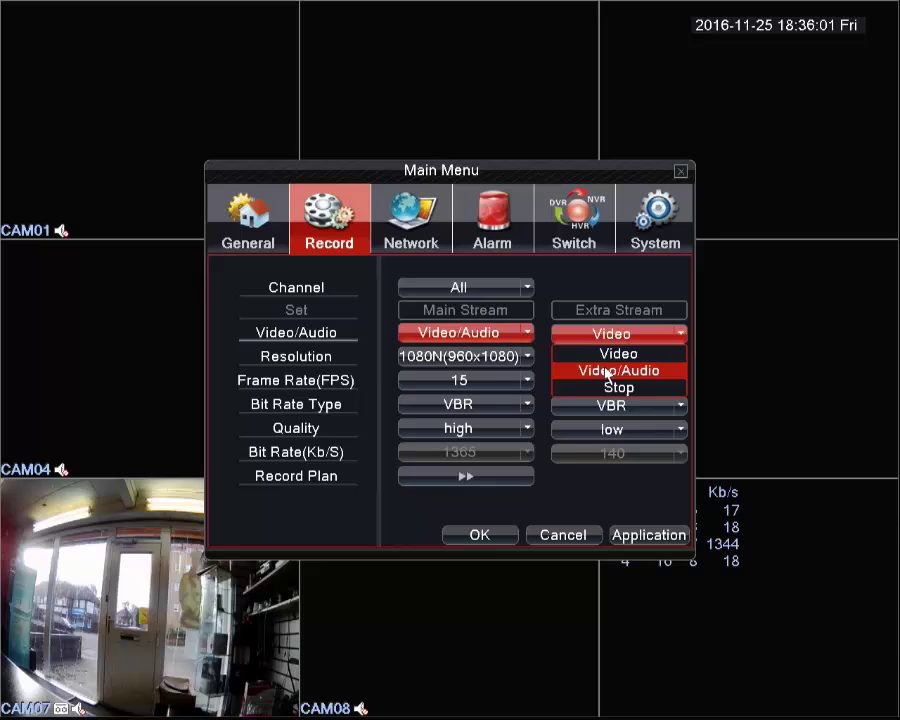
{"action": "left_click", "coordinate": [610, 355]}
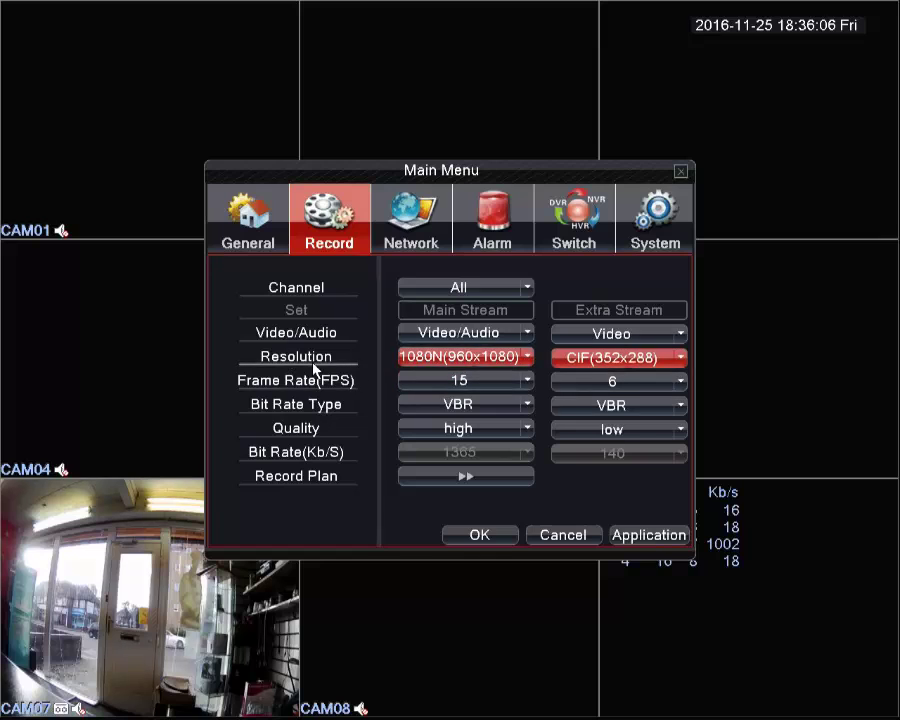
Keep the main stream resolution at 1080N(960x1080) and the extra stream at CIF(352x288).
{"action": "left_click", "coordinate": [436, 358]}
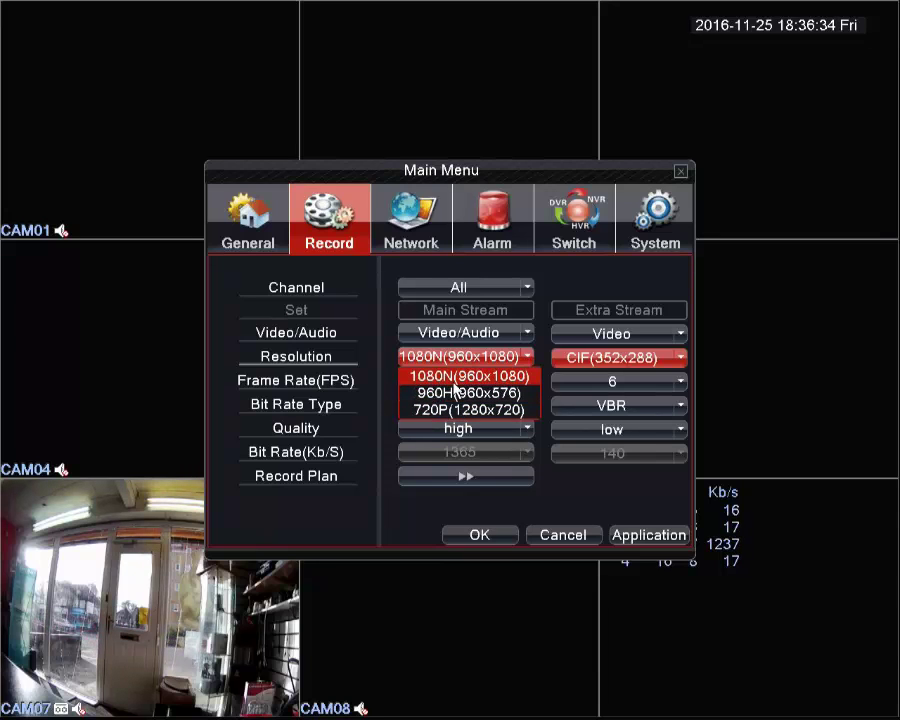
{"action": "left_click", "coordinate": [454, 378]}
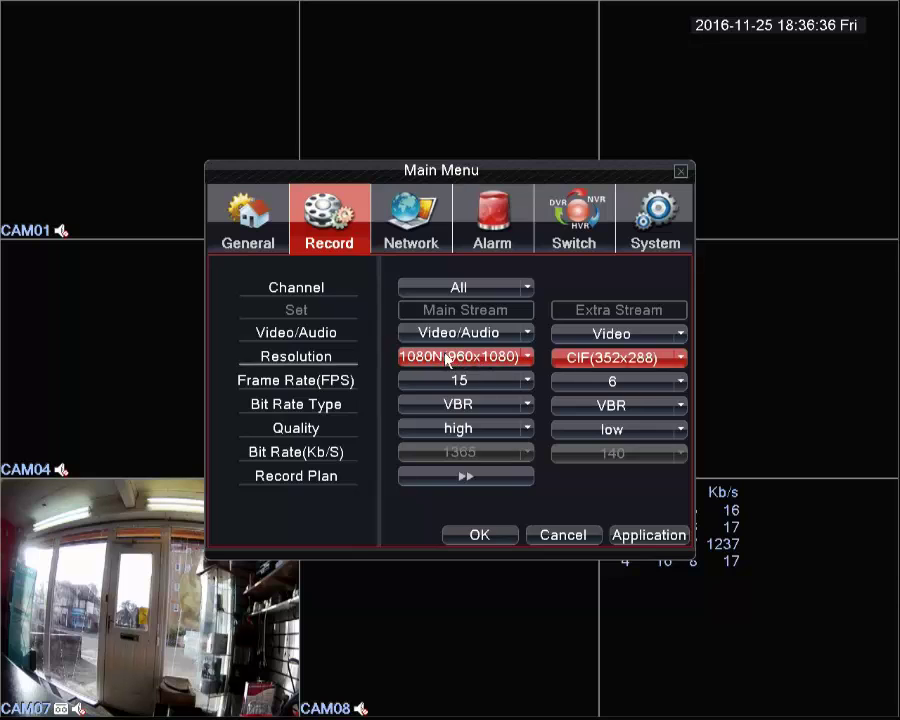
{"action": "left_click", "coordinate": [594, 366]}
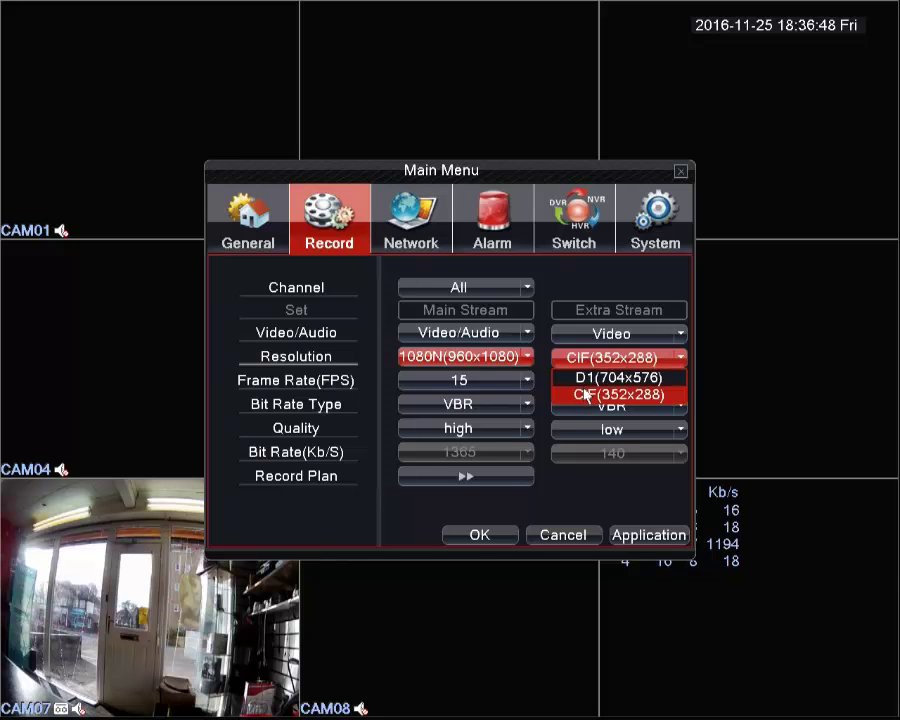
{"action": "left_click", "coordinate": [587, 393]}
Try D1(704x576) for the extra stream resolution, then return it to CIF(352x288).
{"action": "left_click", "coordinate": [585, 360]}
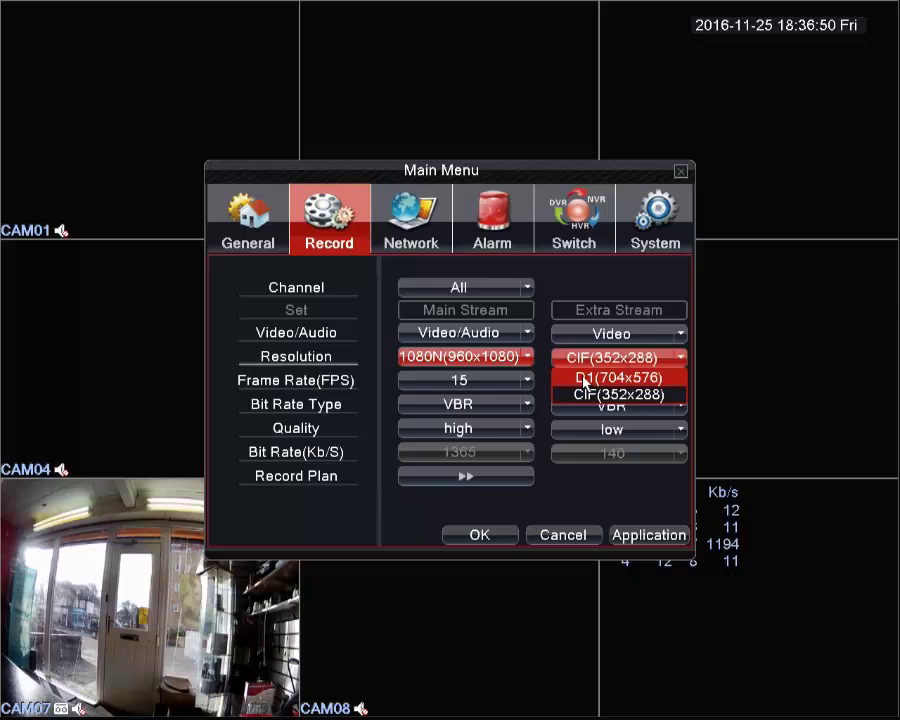
{"action": "left_click", "coordinate": [585, 378]}
{"action": "left_click", "coordinate": [605, 379]}
{"action": "left_click", "coordinate": [609, 380]}
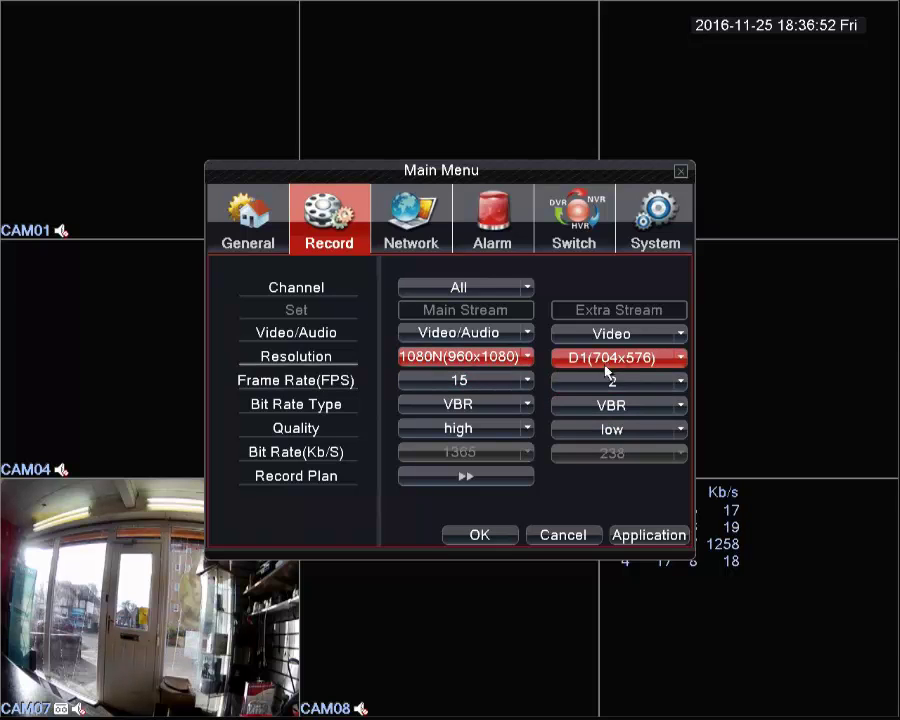
{"action": "left_click", "coordinate": [604, 362]}
{"action": "left_click", "coordinate": [599, 394]}
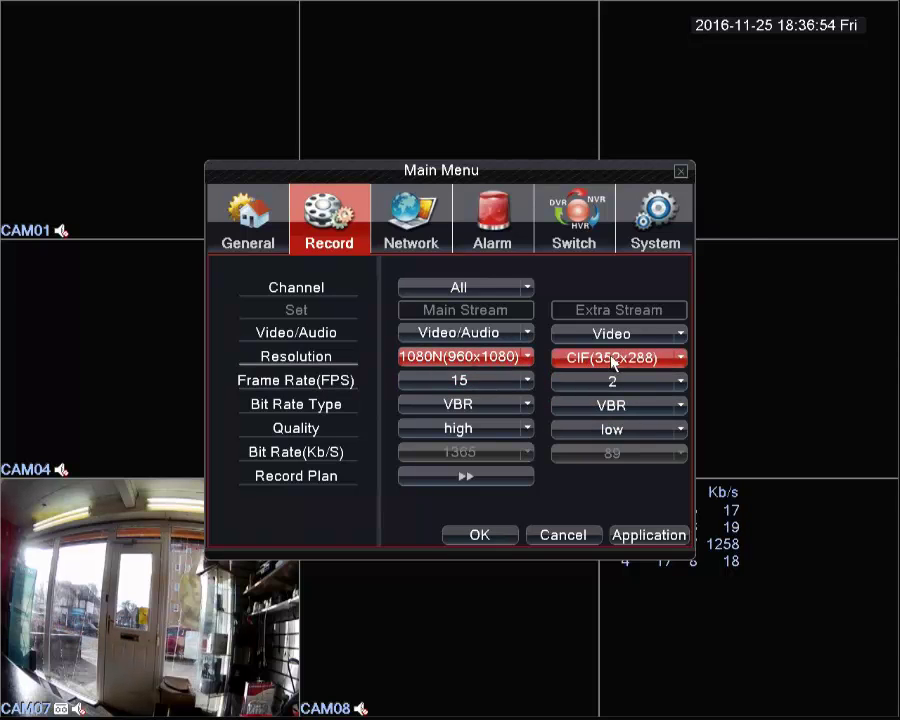
{"action": "left_click", "coordinate": [599, 381]}
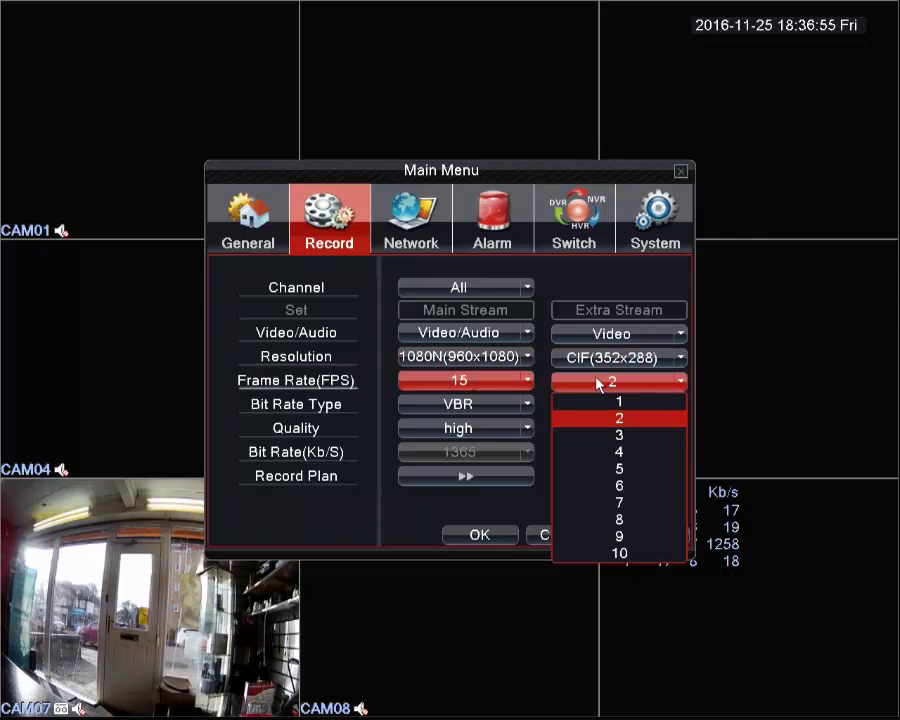
Set the extra stream frame rate to 10 FPS, keeping the main stream at 15 FPS.
{"action": "left_click", "coordinate": [619, 552]}
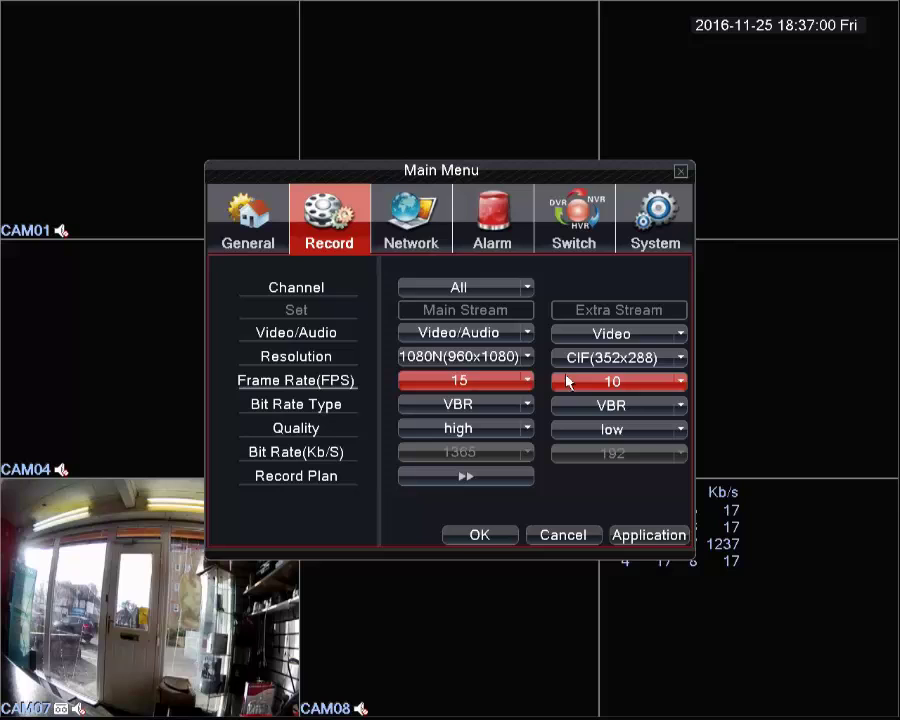
{"action": "left_click", "coordinate": [430, 382]}
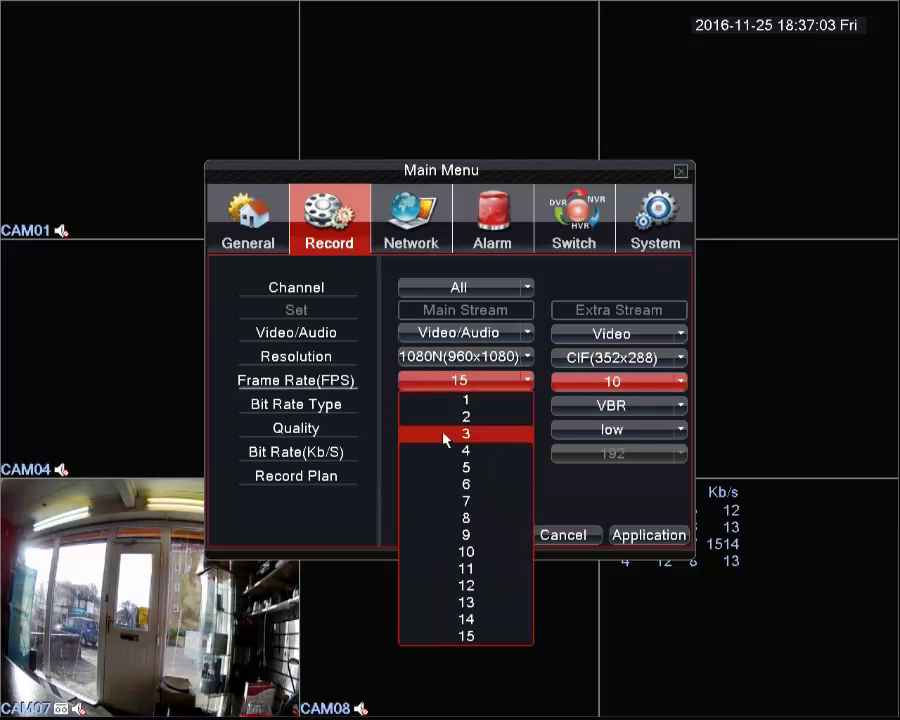
{"action": "left_click", "coordinate": [465, 634]}
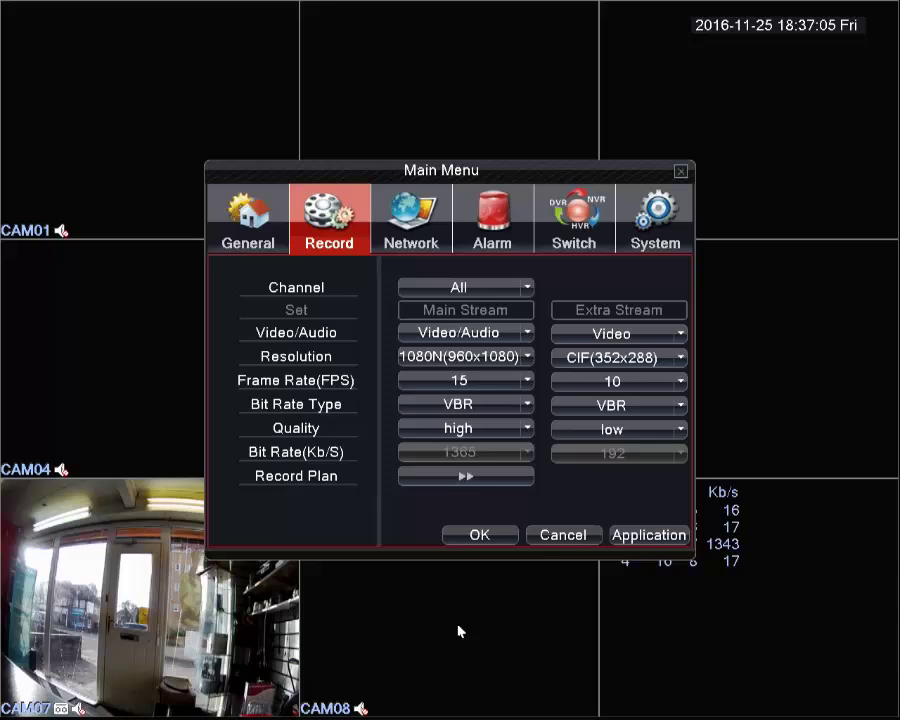
Switch both streams' bit rate type to CBR, giving 1365 Kb/s main and 192 Kb/s extra.
{"action": "left_click", "coordinate": [420, 407]}
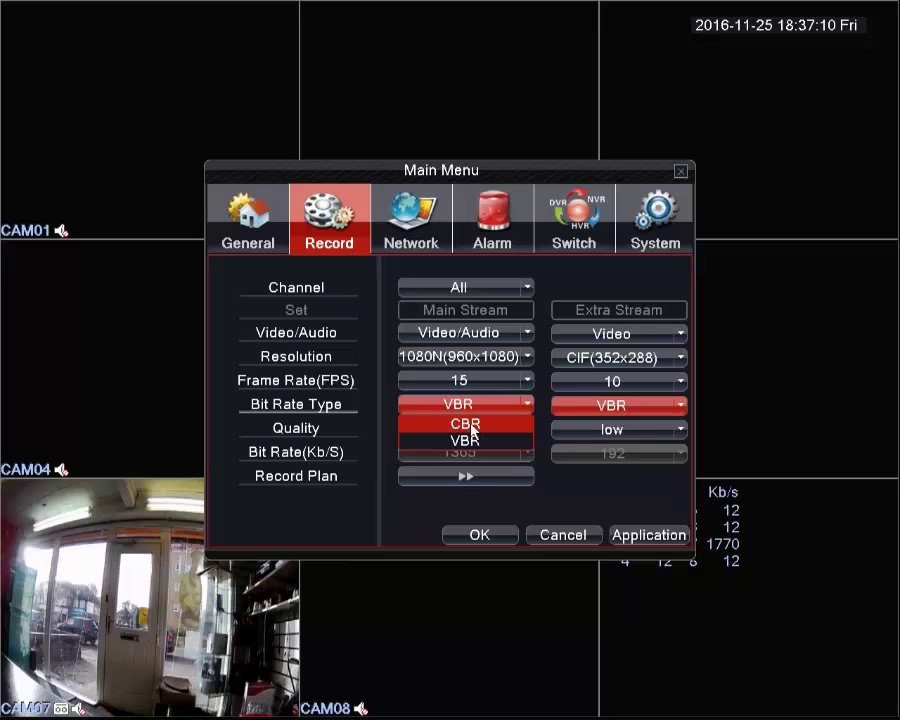
{"action": "left_click", "coordinate": [466, 425]}
{"action": "left_click", "coordinate": [588, 410]}
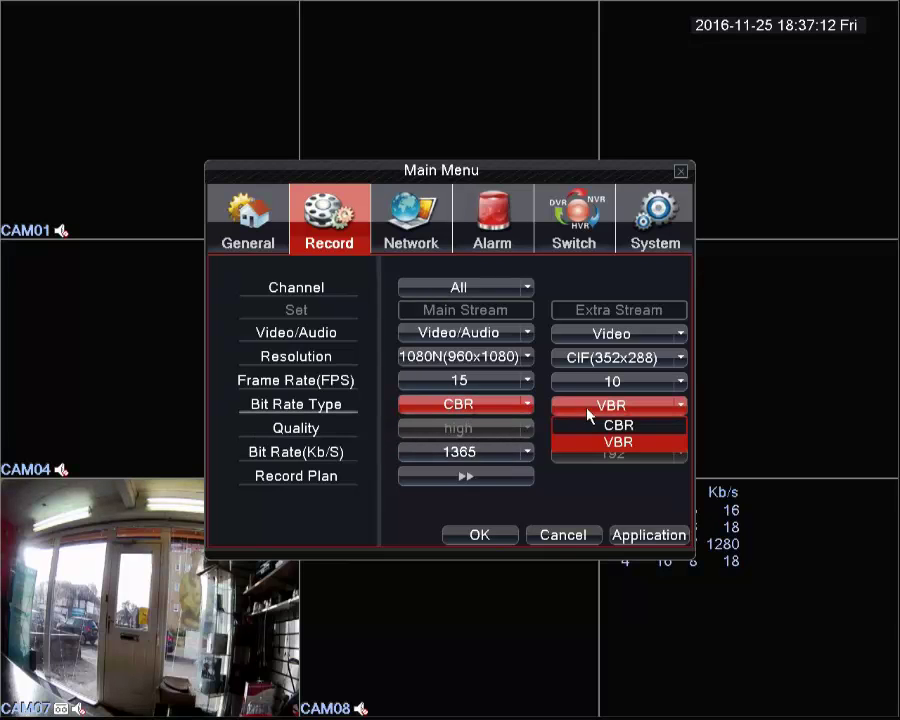
{"action": "left_click", "coordinate": [597, 428]}
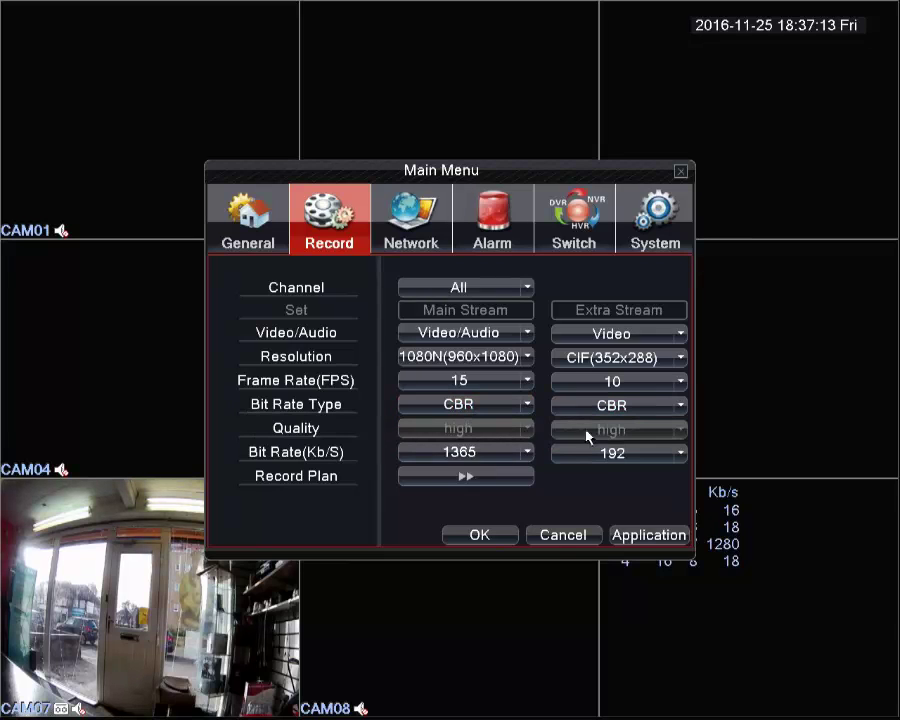
Choose 2730 Kb/s for the main stream bit rate and 256 Kb/s for the extra stream.
{"action": "left_click", "coordinate": [423, 462]}
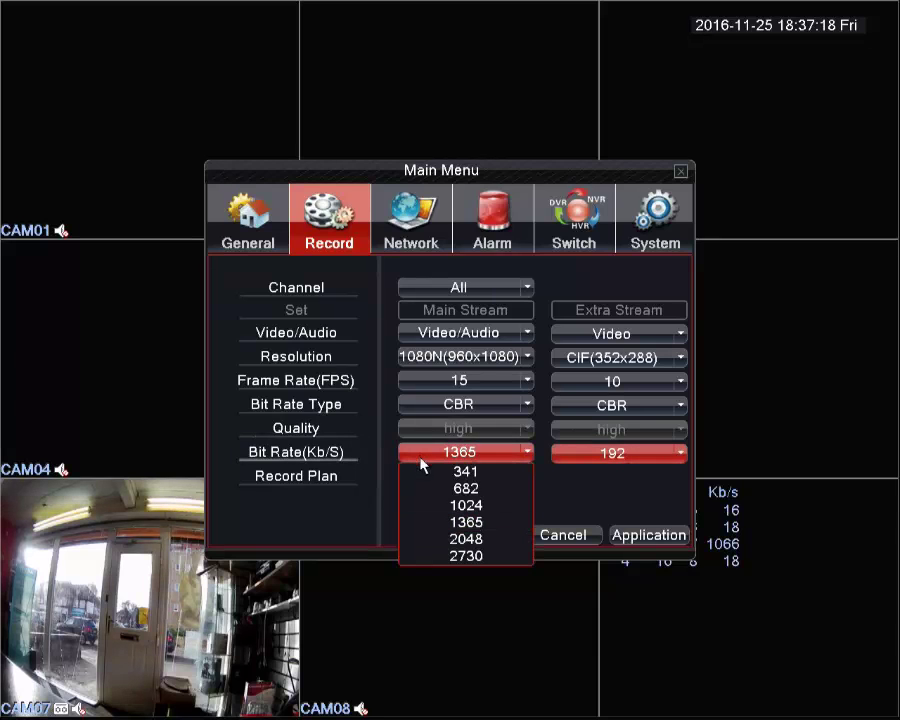
{"action": "left_click", "coordinate": [497, 563]}
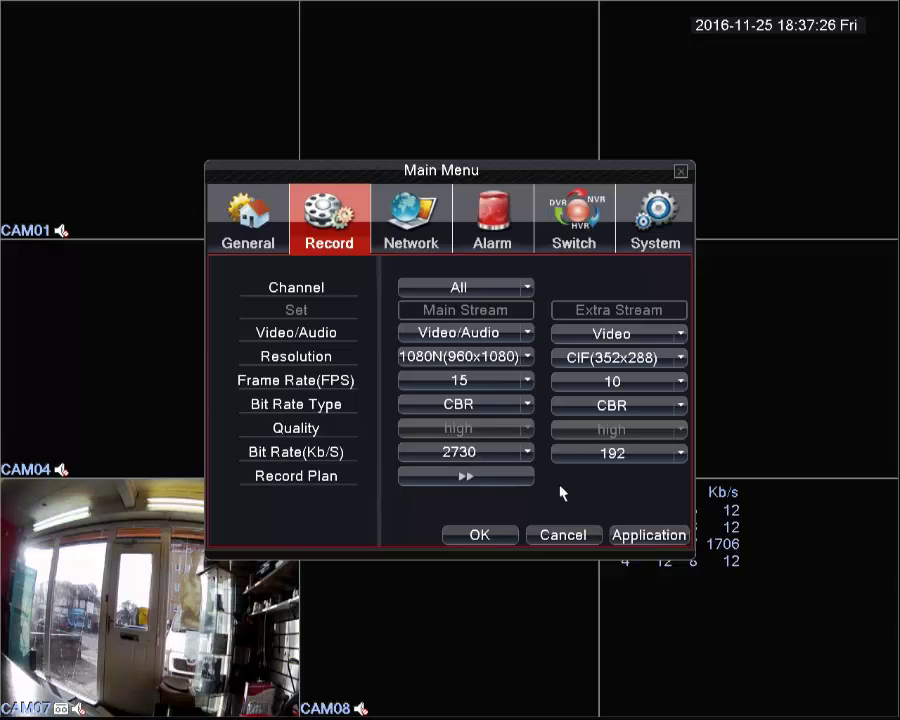
{"action": "left_click", "coordinate": [594, 458]}
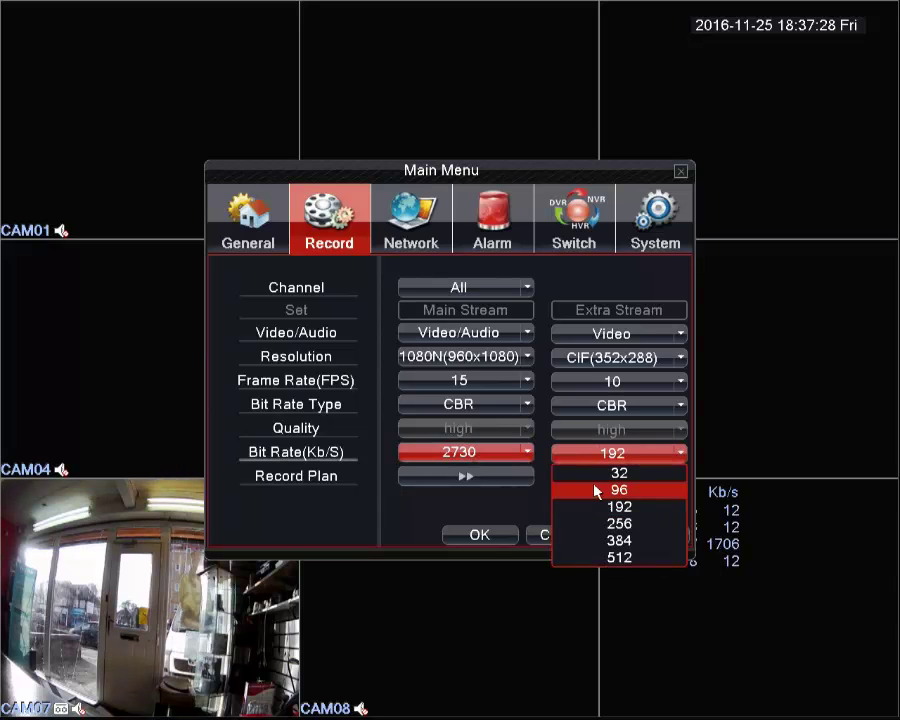
{"action": "left_click", "coordinate": [648, 527]}
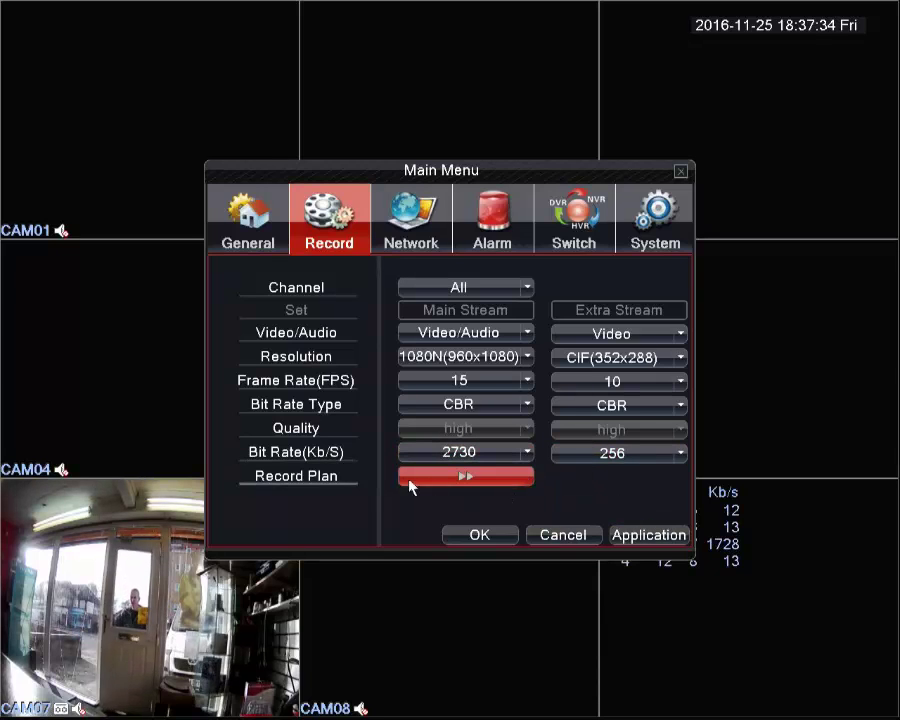
In the Record Plan, set Mode to Schedule with Regular recording for Period 1.
{"action": "left_click", "coordinate": [441, 483]}
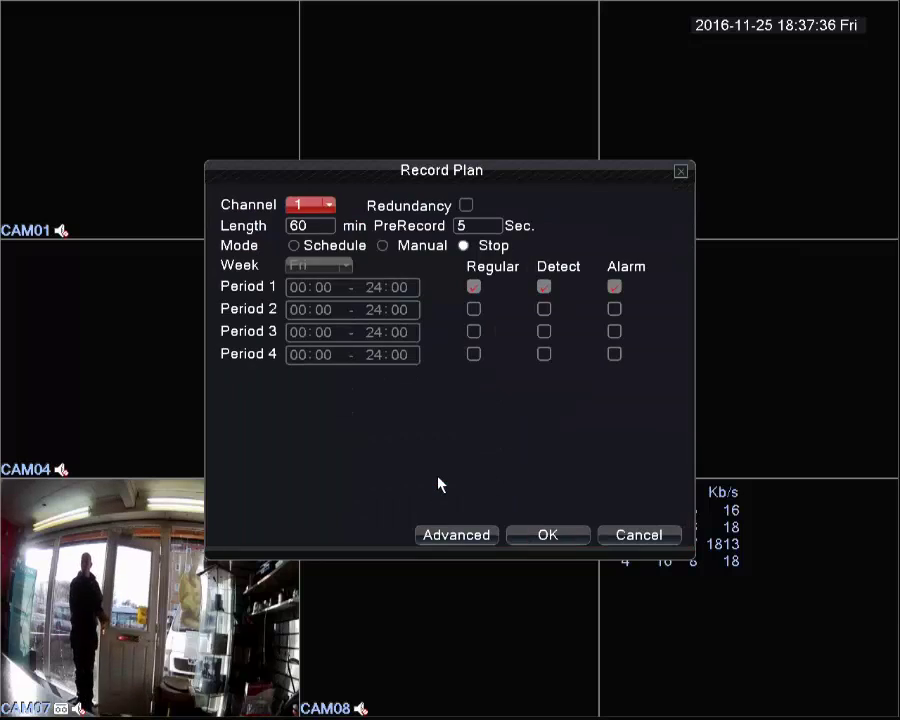
{"action": "left_click", "coordinate": [305, 226]}
{"action": "left_click", "coordinate": [375, 227]}
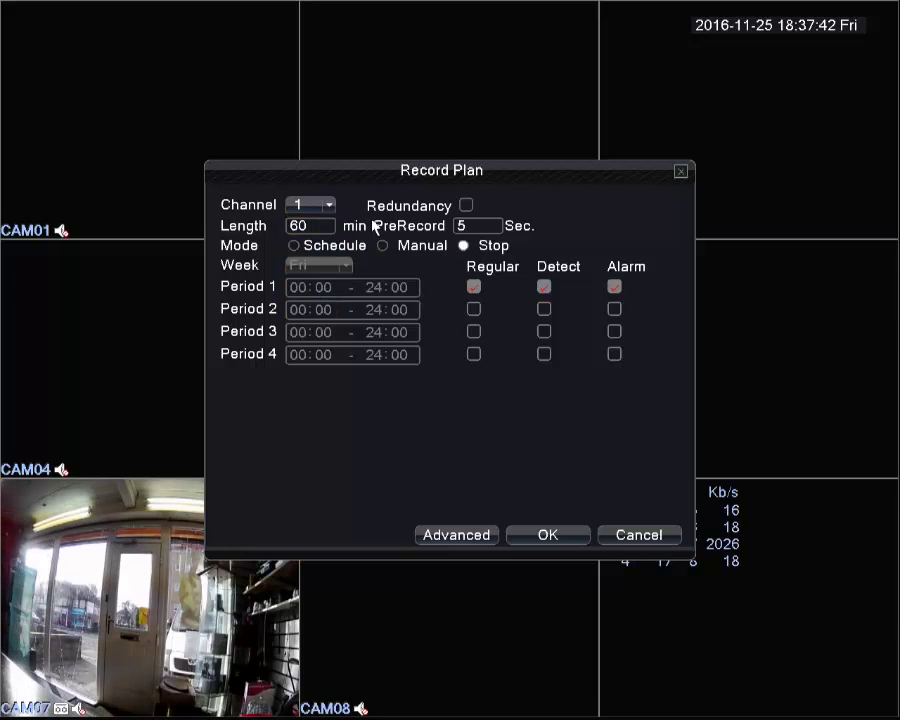
{"action": "left_click", "coordinate": [293, 246]}
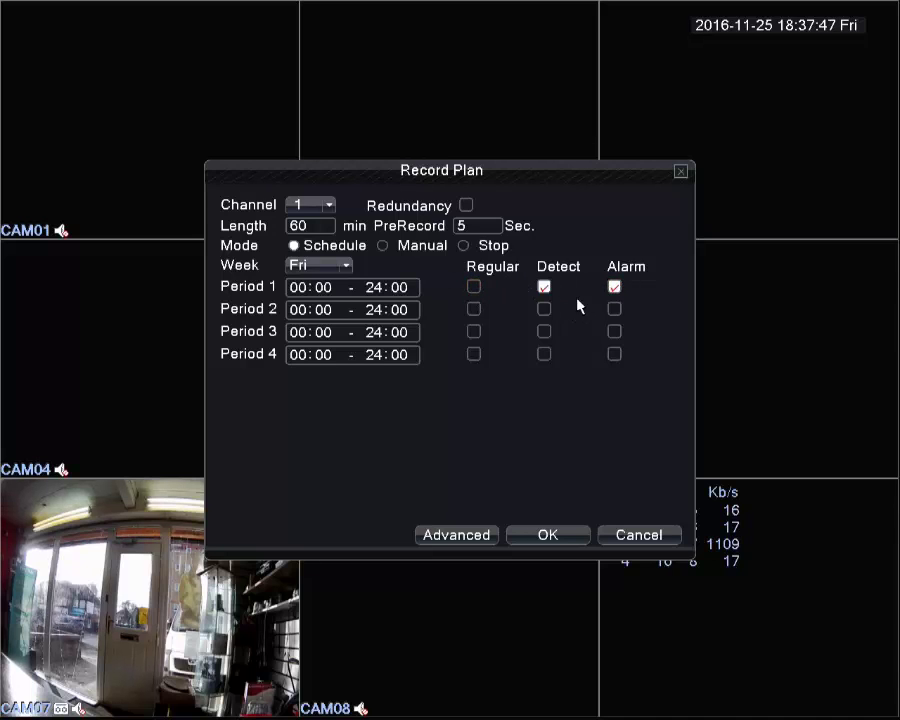
{"action": "left_click", "coordinate": [474, 287]}
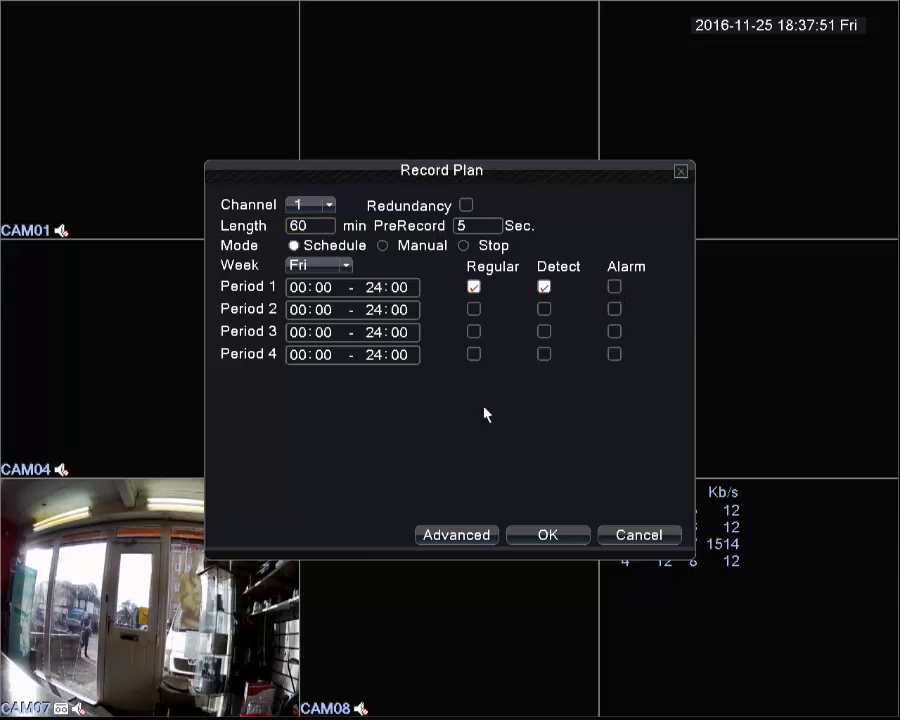
Apply the plan to All weekdays, tick Alarm for Period 1, then close the plan.
{"action": "left_click", "coordinate": [340, 265]}
{"action": "left_click", "coordinate": [331, 403]}
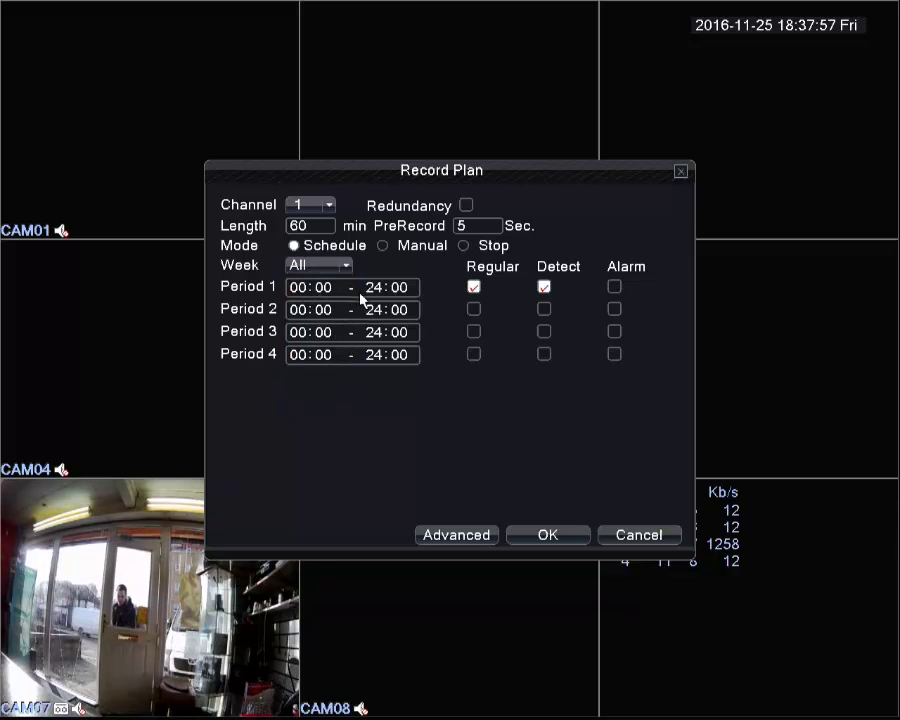
{"action": "left_click", "coordinate": [613, 287]}
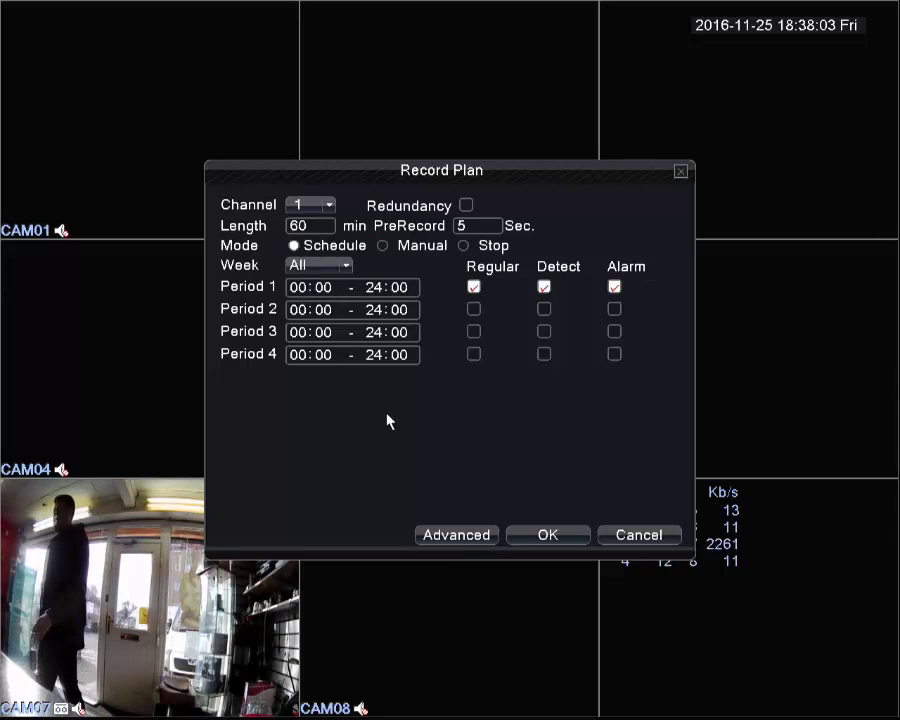
{"action": "left_click", "coordinate": [622, 537]}
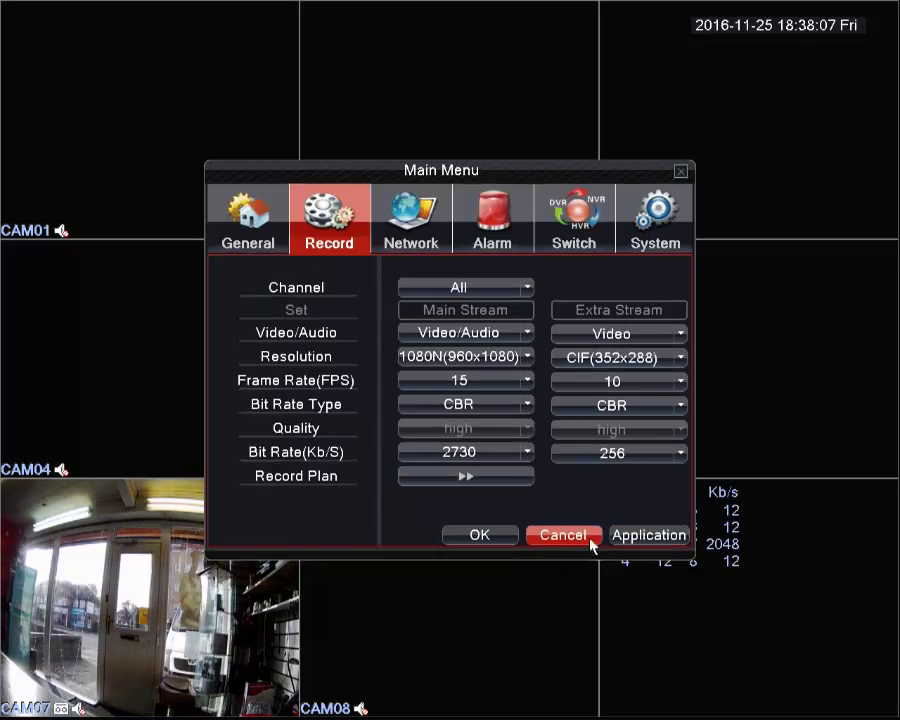
Cancel out of the Main Menu and bring up Record Mode from the live-view toolbar.
{"action": "left_click", "coordinate": [581, 539]}
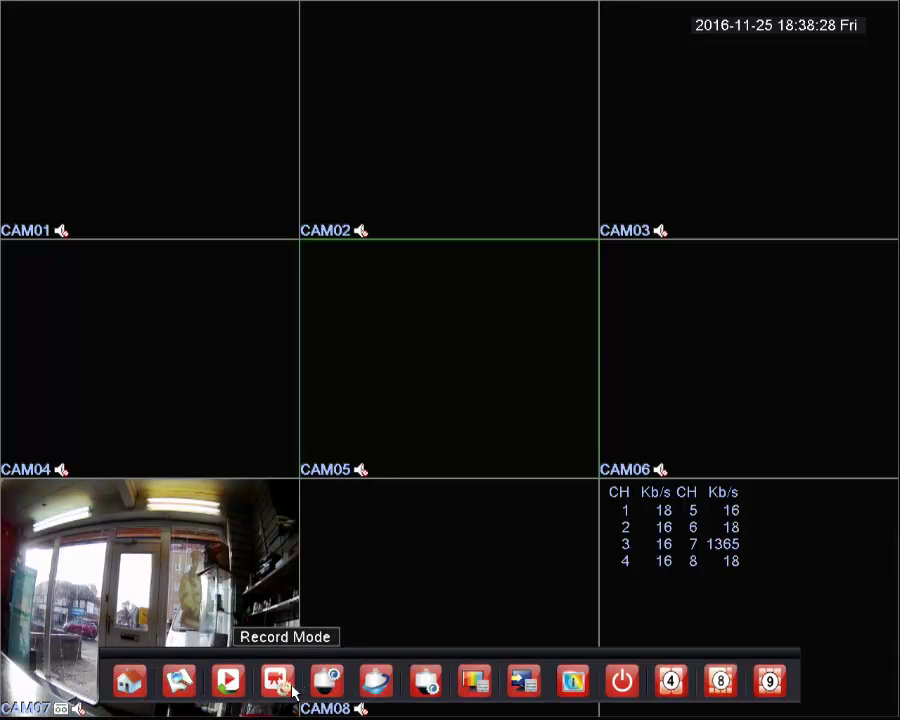
{"action": "left_click", "coordinate": [285, 684]}
Set Record Mode to Schedule for All channels, confirm with OK, then select the CAM08 tile.
{"action": "left_click", "coordinate": [362, 334]}
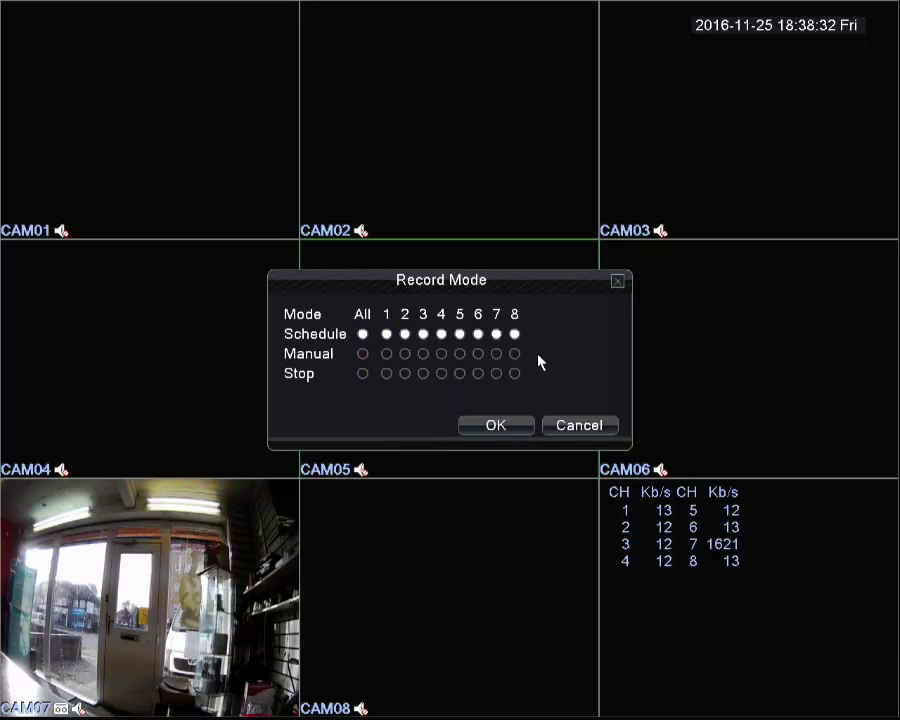
{"action": "left_click", "coordinate": [527, 421]}
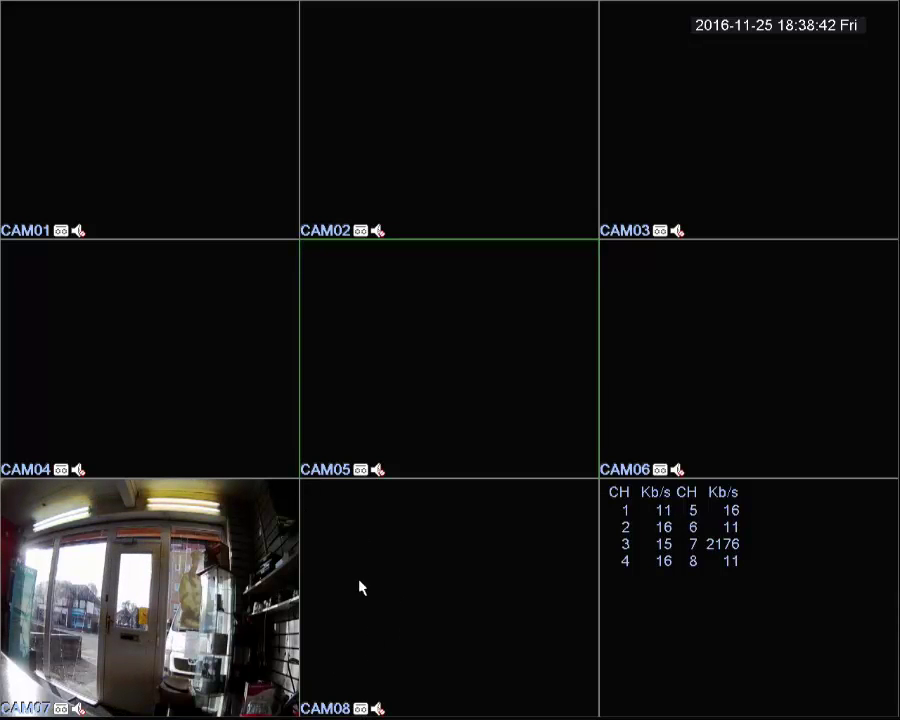
{"action": "left_click", "coordinate": [398, 540]}
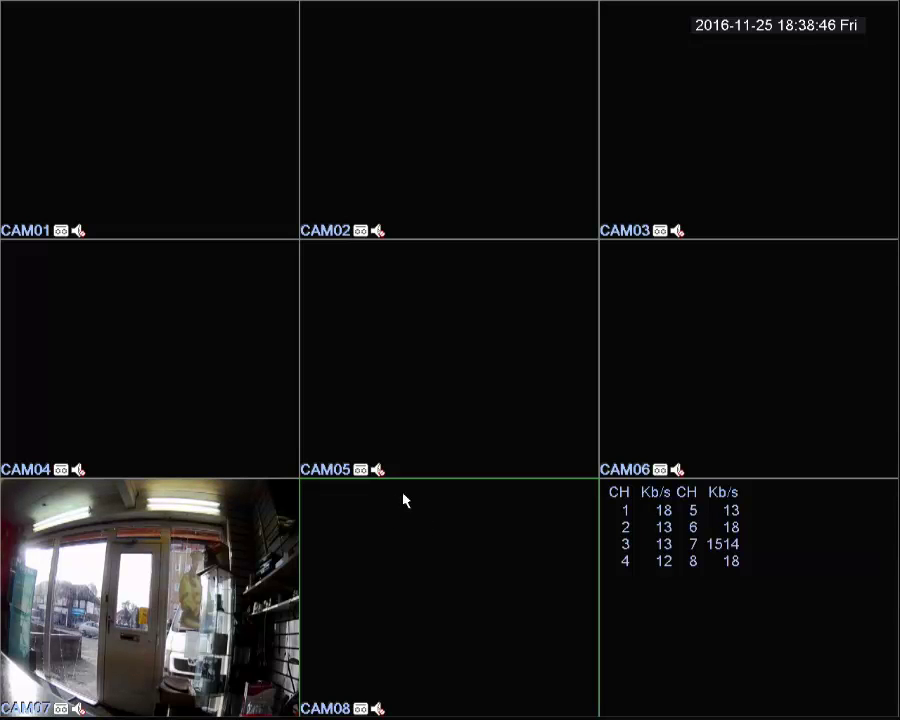
In Record Mode, set All channels to Stop and only channel 7 to Schedule, then confirm.
{"action": "left_click", "coordinate": [409, 400]}
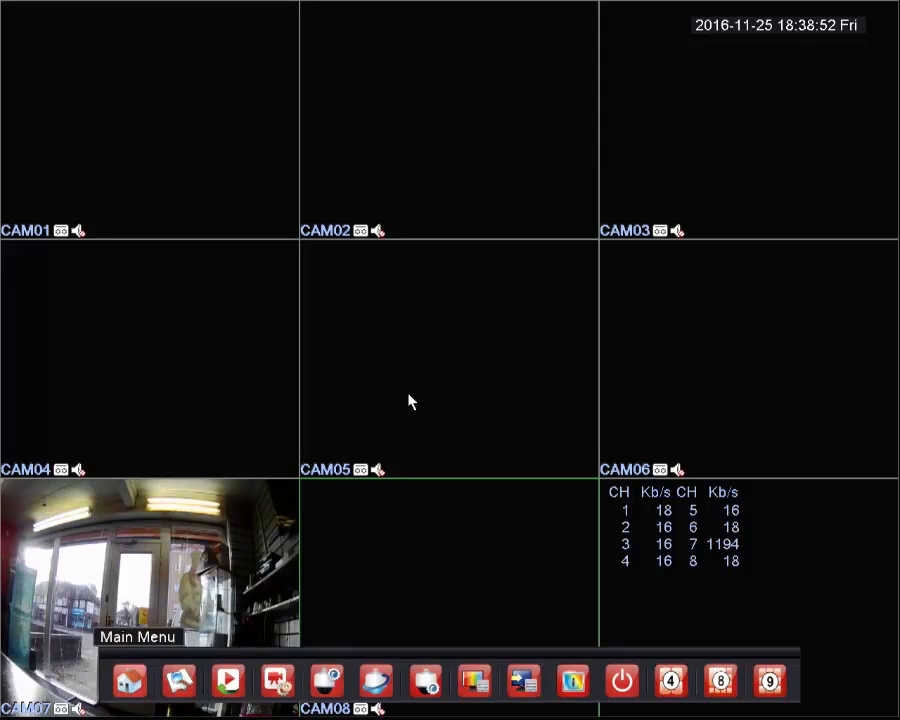
{"action": "left_click", "coordinate": [283, 678]}
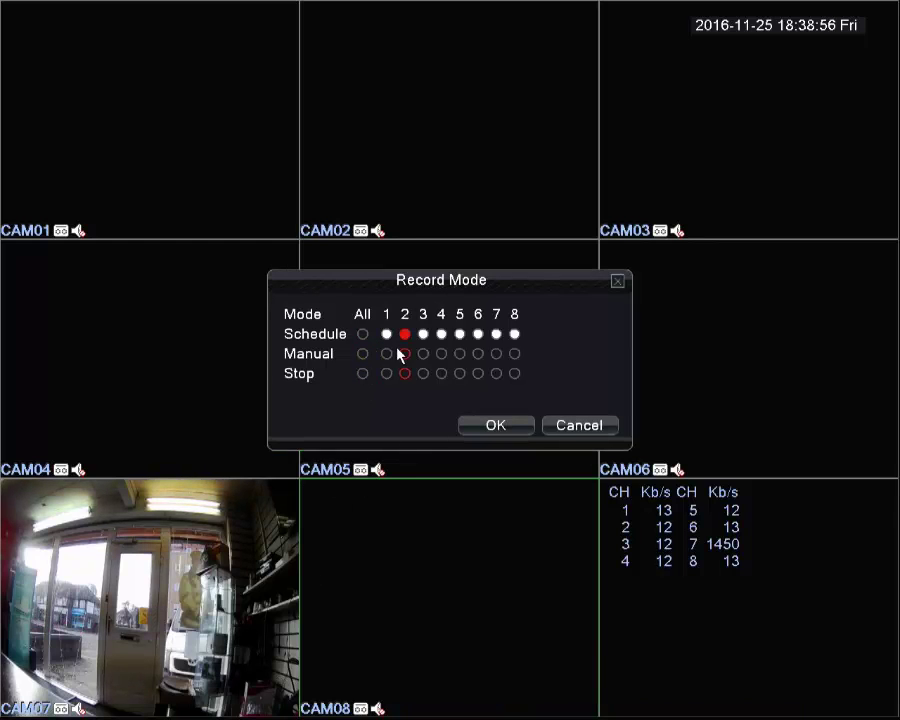
{"action": "left_click", "coordinate": [362, 374]}
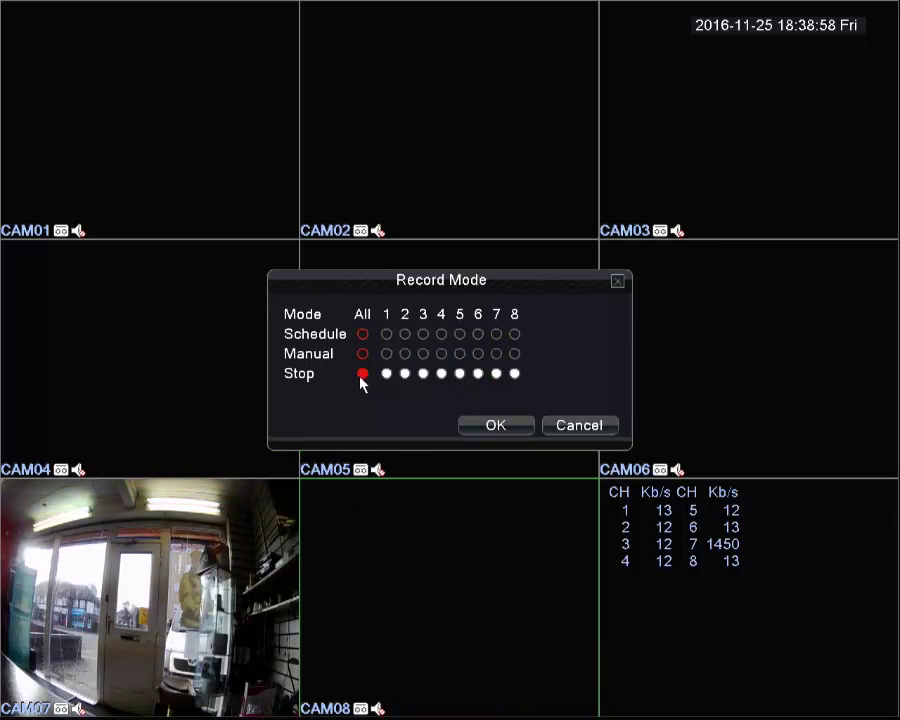
{"action": "left_click", "coordinate": [496, 334]}
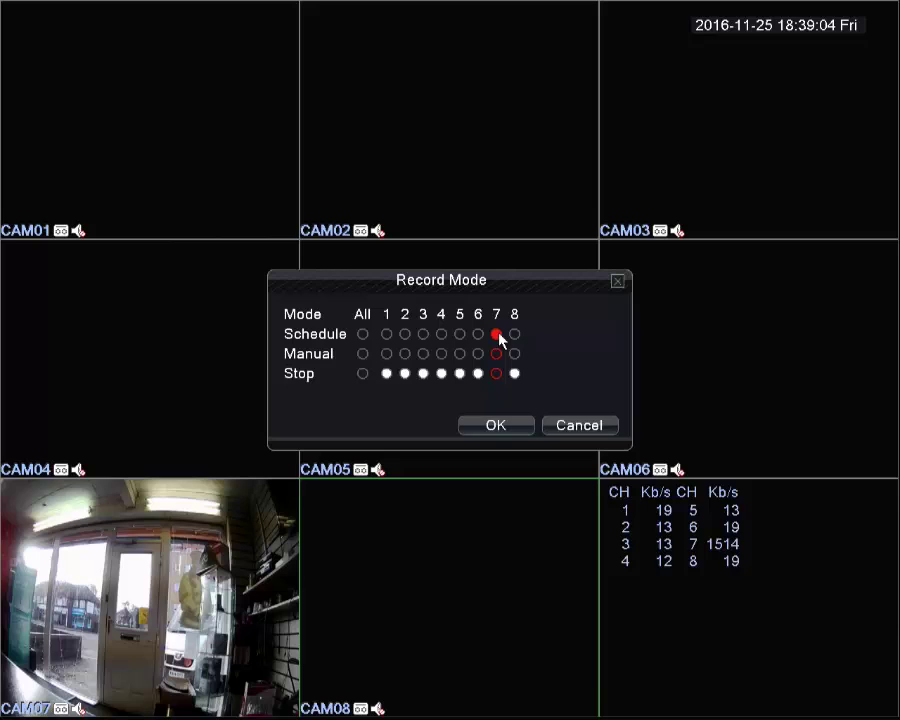
{"action": "left_click", "coordinate": [497, 428]}
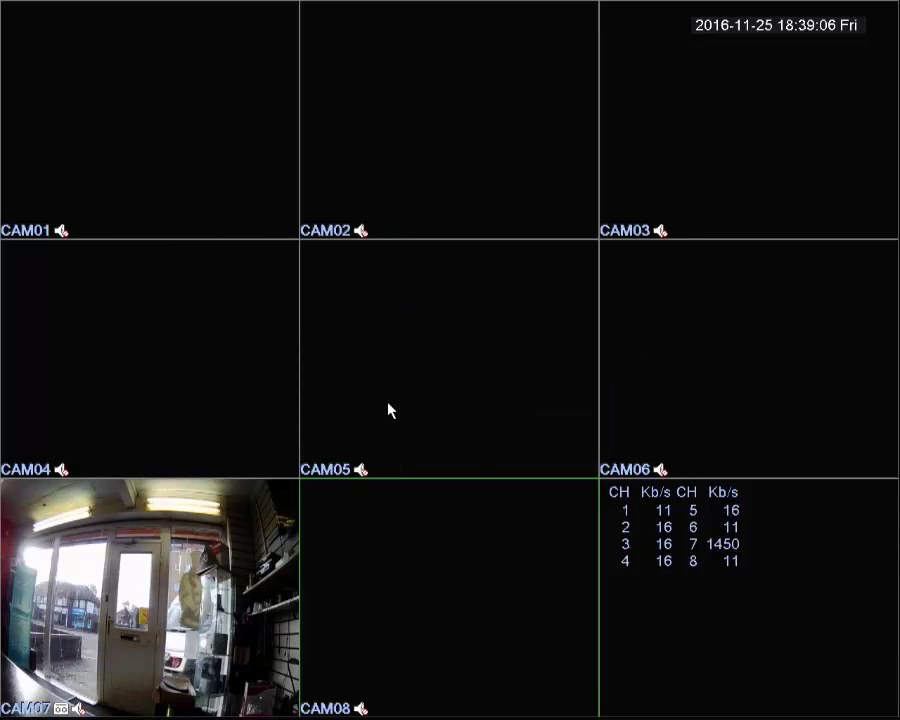
From the Main Menu's Record tab, check channel 7's 00:00–24:00 Regular/Detect/Alarm record plan, then return to Record settings.
{"action": "right_click", "coordinate": [387, 403]}
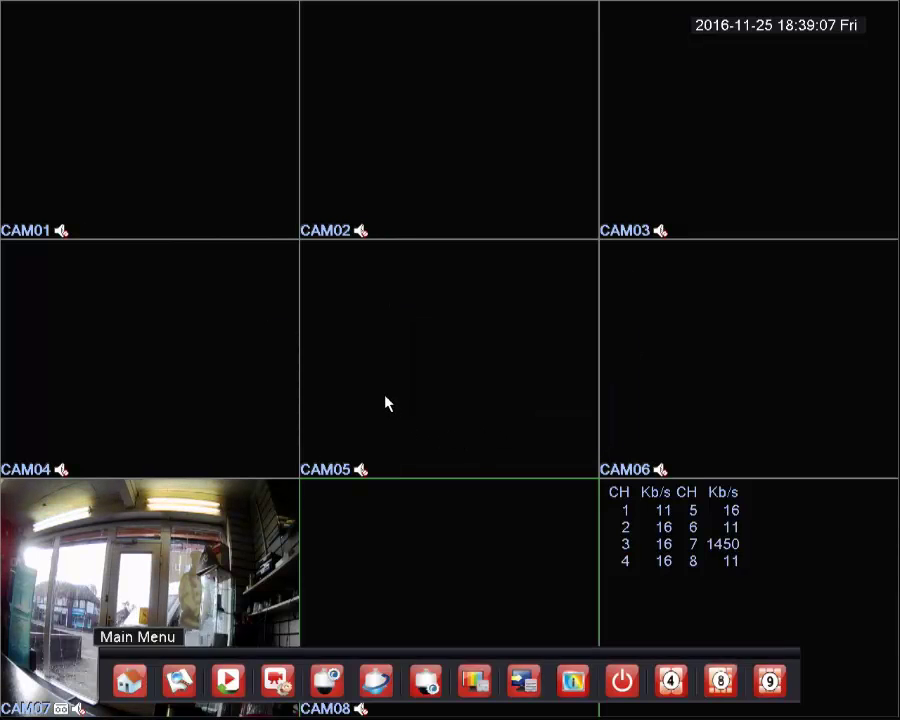
{"action": "left_click", "coordinate": [129, 681]}
{"action": "left_click", "coordinate": [363, 240]}
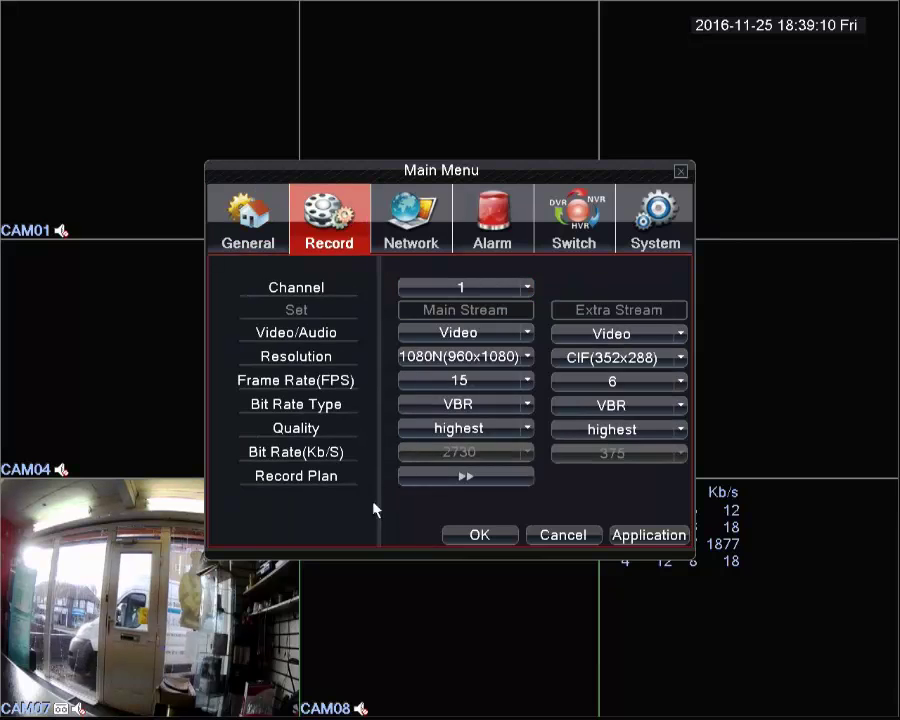
{"action": "left_click", "coordinate": [405, 474]}
{"action": "left_click", "coordinate": [308, 205]}
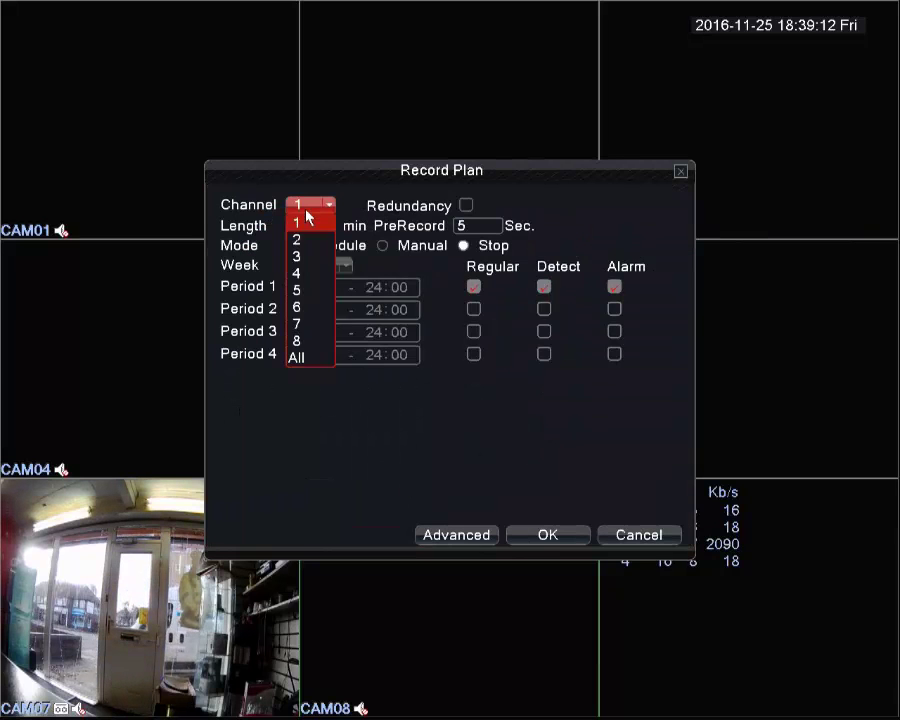
{"action": "left_click", "coordinate": [306, 322]}
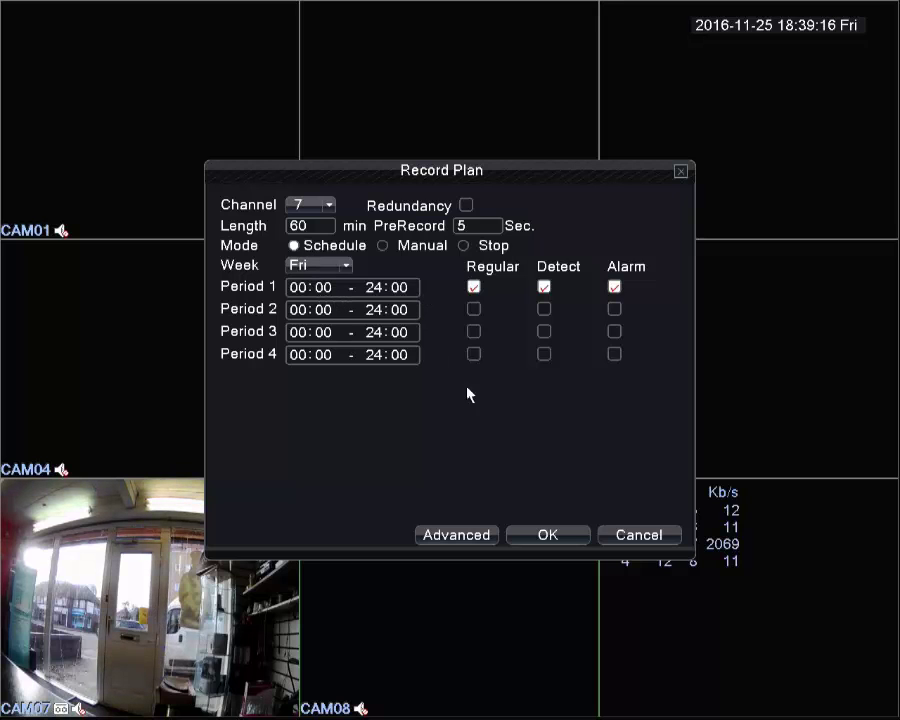
{"action": "left_click", "coordinate": [547, 535]}
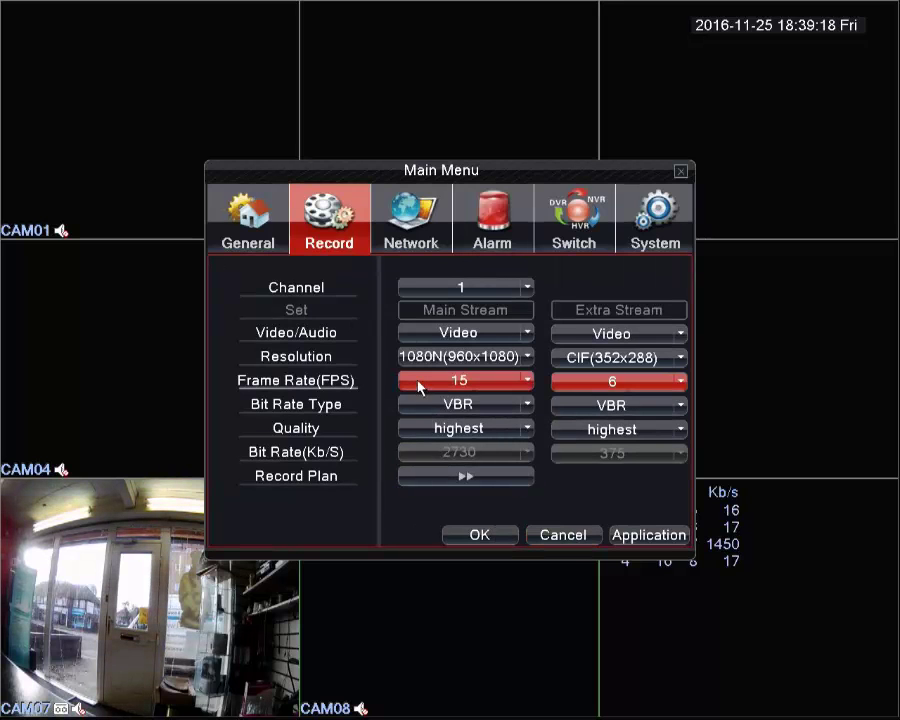